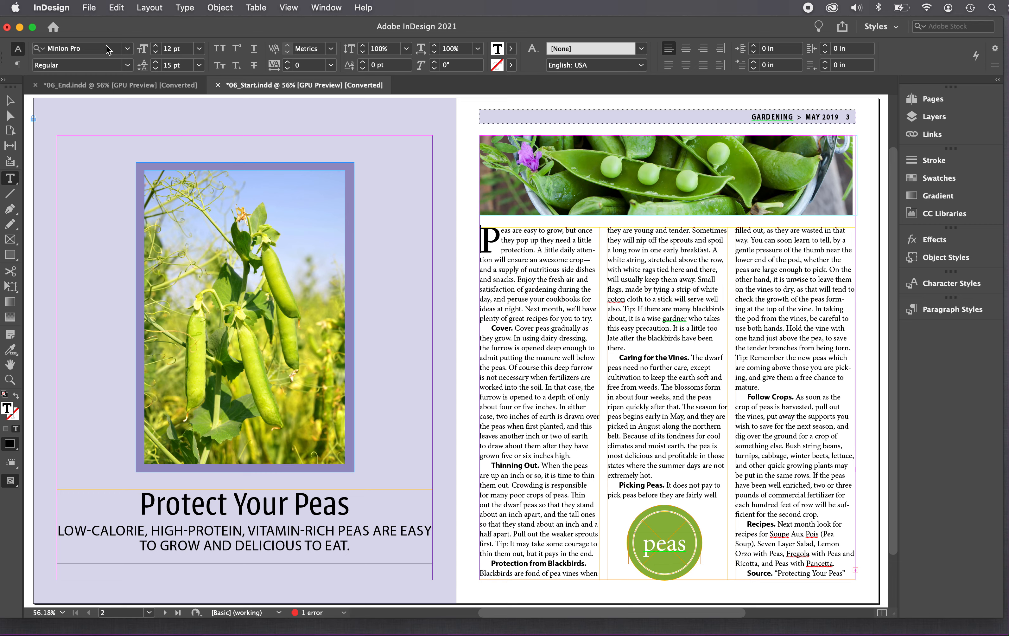
# Set up a case-sensitive Find/Change text query that finds "Tip:" and changes it to "TIP:"
pyautogui.click(89, 9)
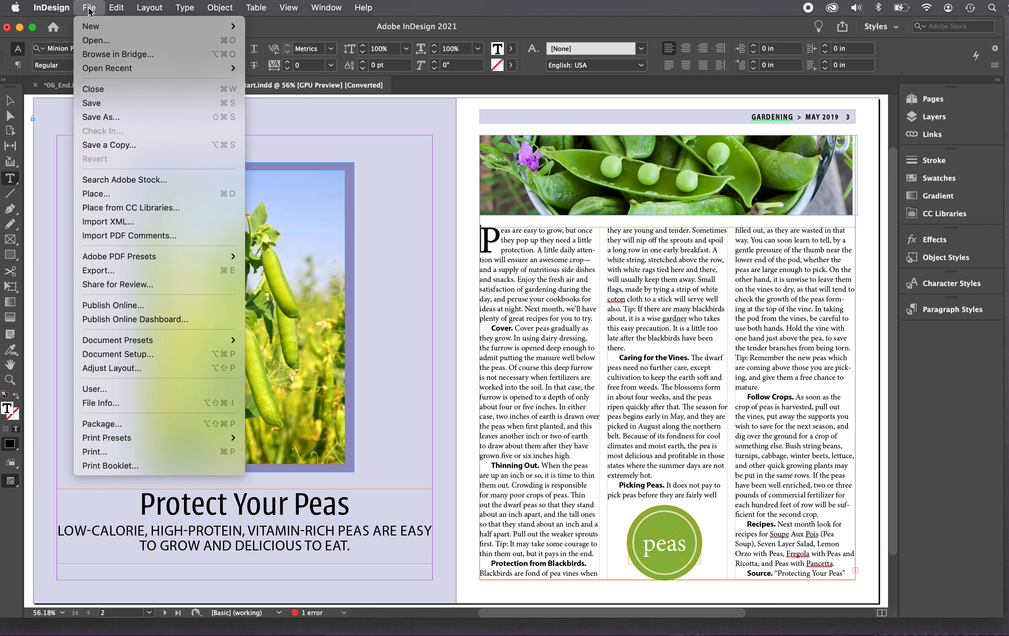
pyautogui.moveTo(106, 9)
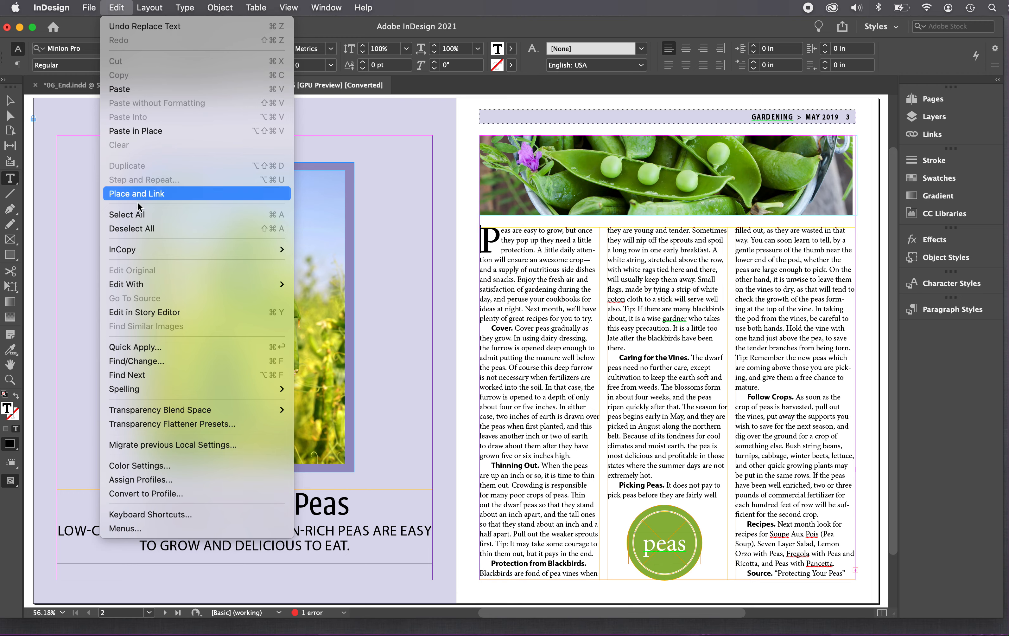
pyautogui.click(173, 362)
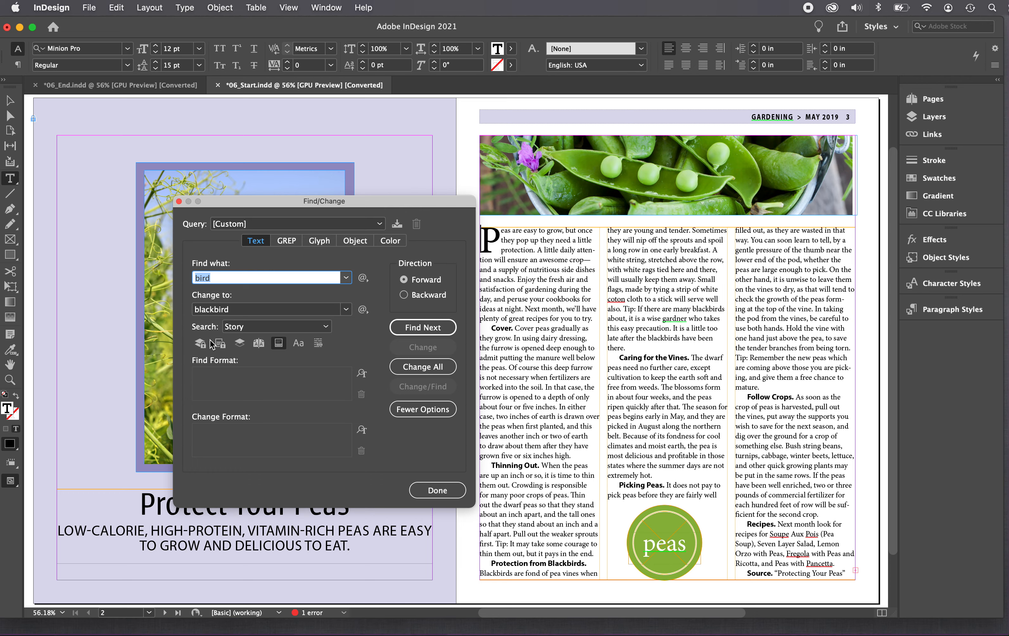
pyautogui.click(230, 279)
pyautogui.doubleClick(230, 279)
pyautogui.click(243, 310)
pyautogui.doubleClick(242, 312)
pyautogui.write('TIP')
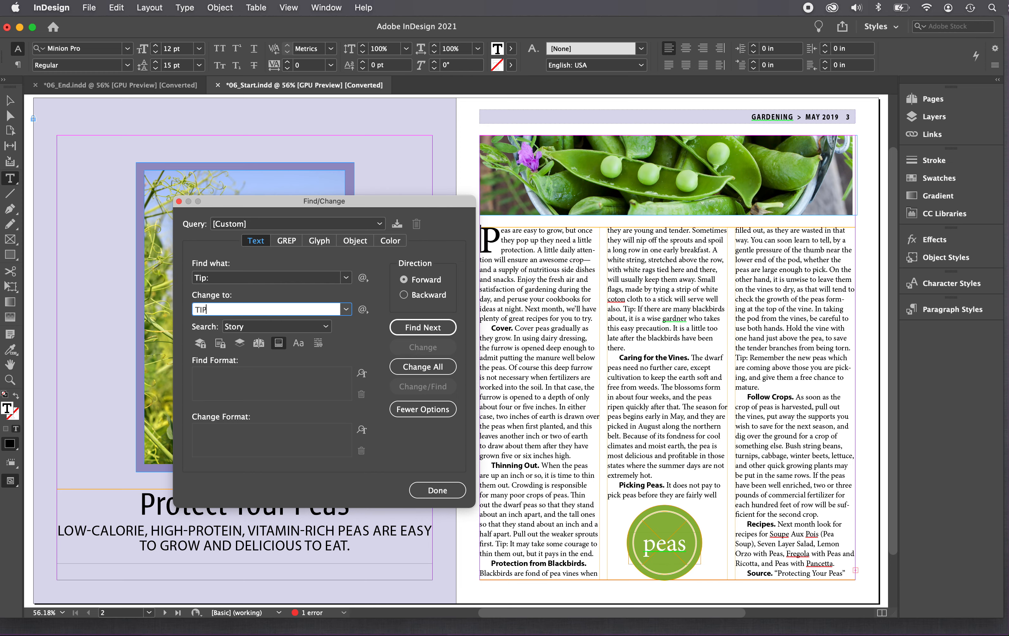
pyautogui.write(':')
pyautogui.click(298, 344)
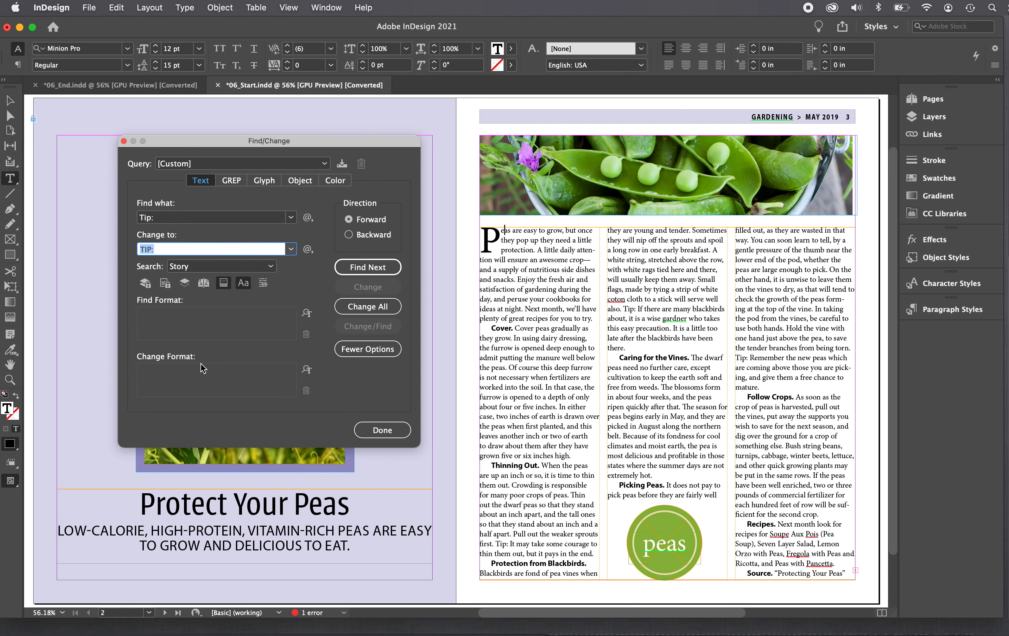
# Set the query's change format to the Purple-Cool character color at 100% tint
pyautogui.click(306, 370)
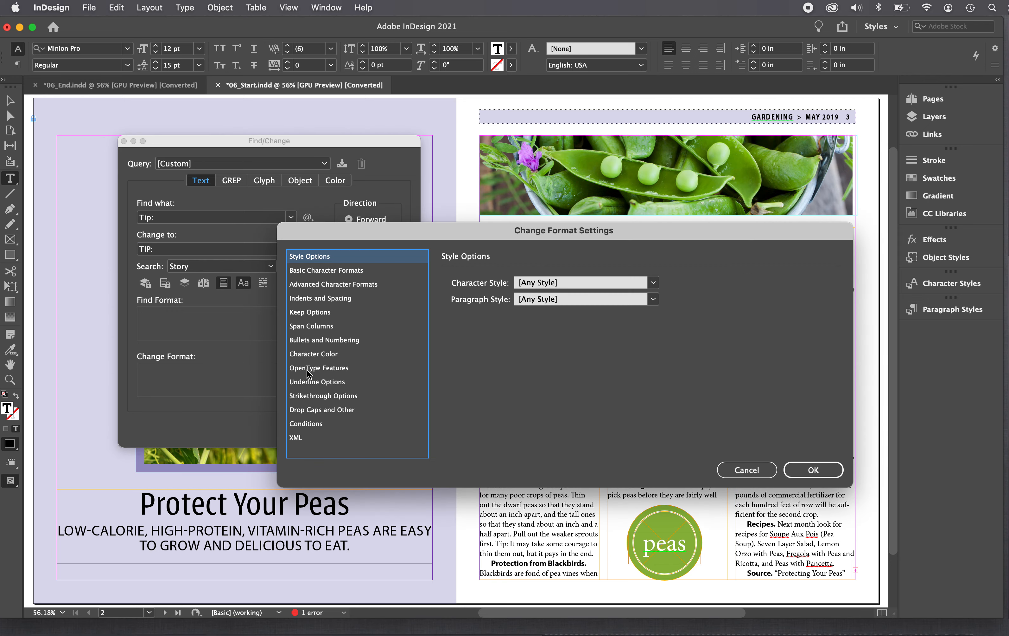
pyautogui.click(313, 354)
pyautogui.click(546, 340)
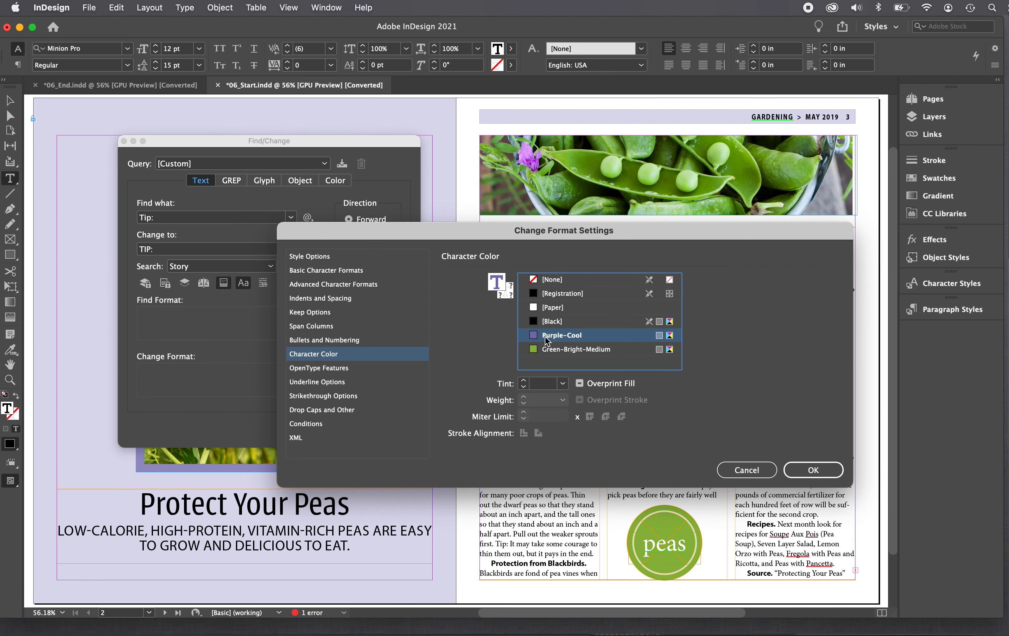
pyautogui.click(563, 383)
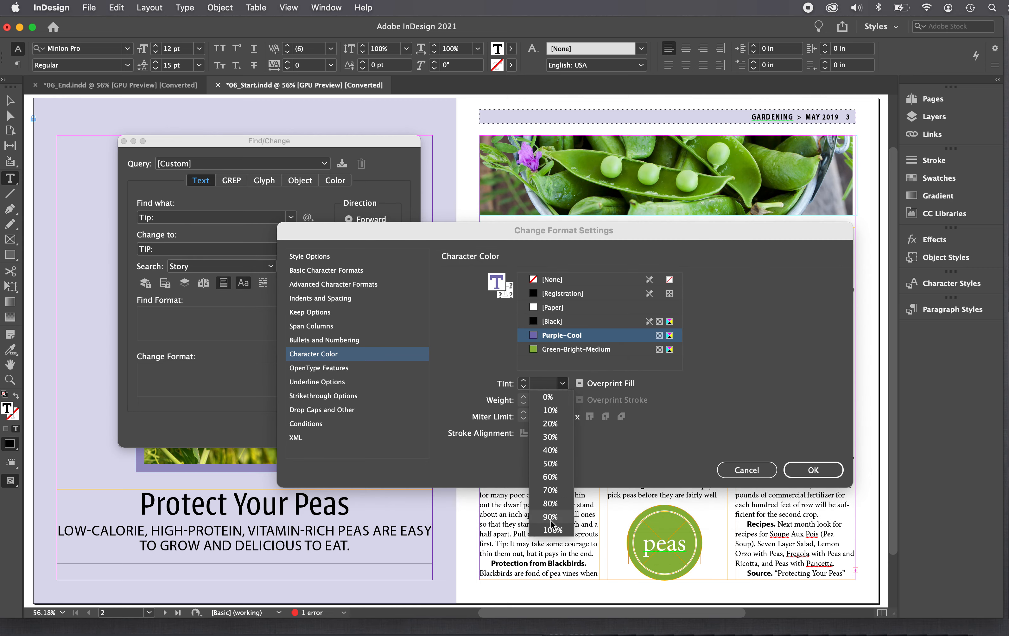
pyautogui.click(553, 533)
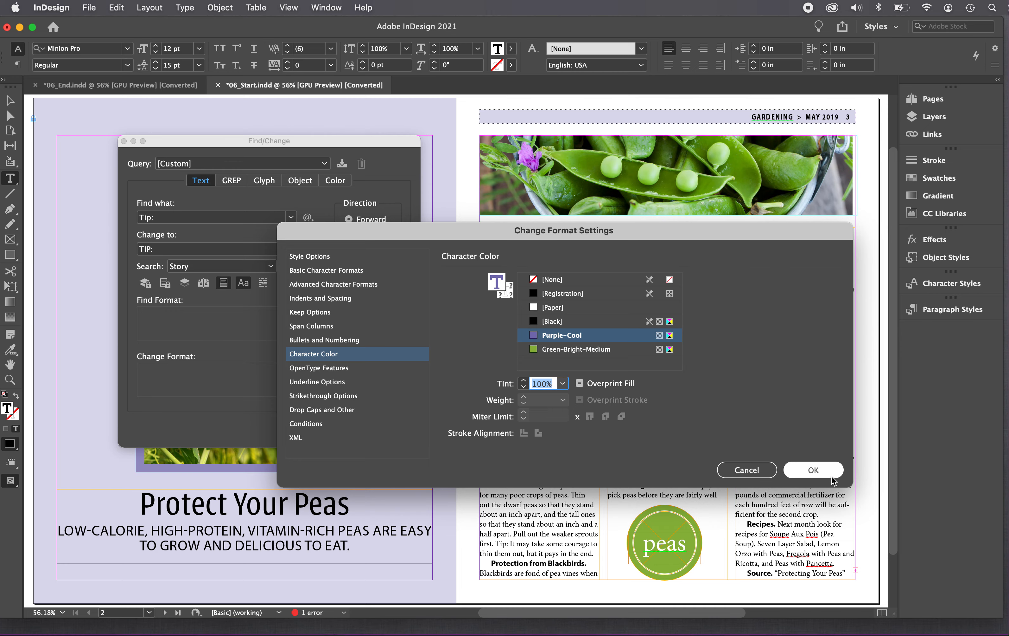
pyautogui.click(814, 470)
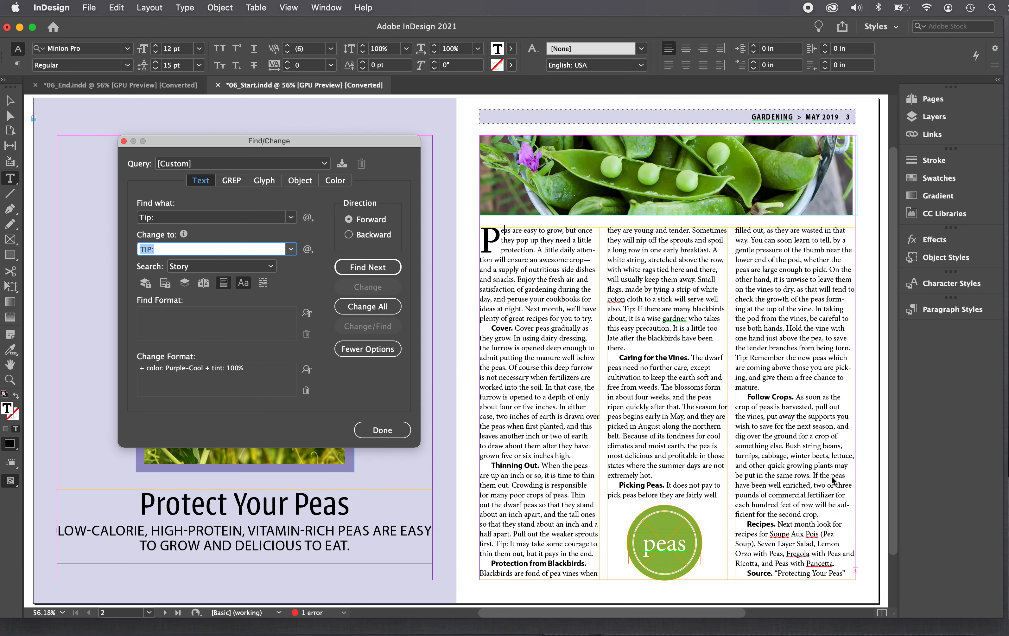
# Find the first "Tip:" in the story and replace that single occurrence
pyautogui.click(351, 268)
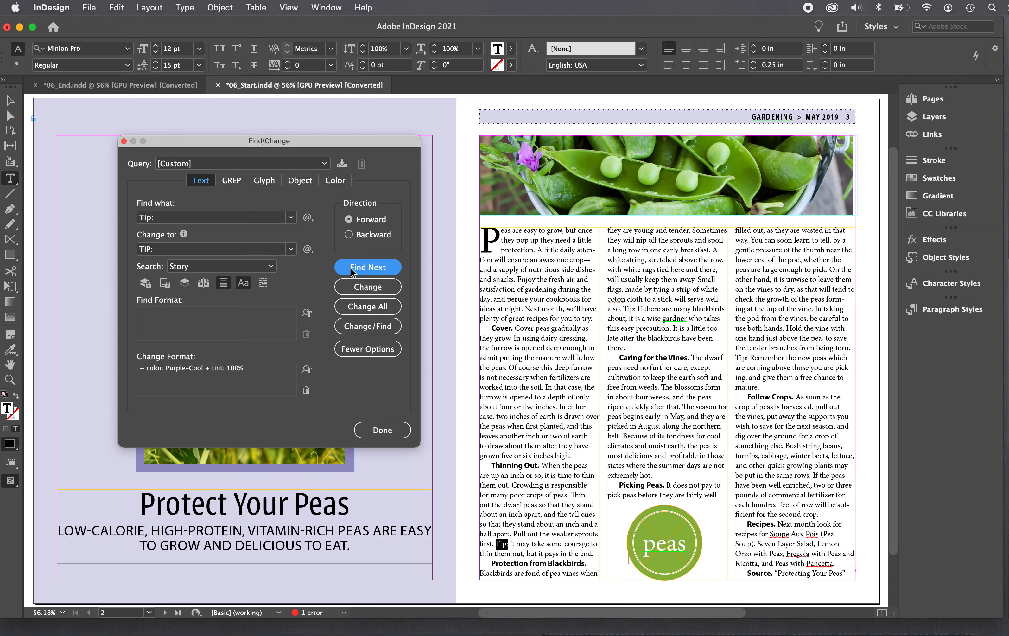
pyautogui.click(526, 538)
pyautogui.click(525, 543)
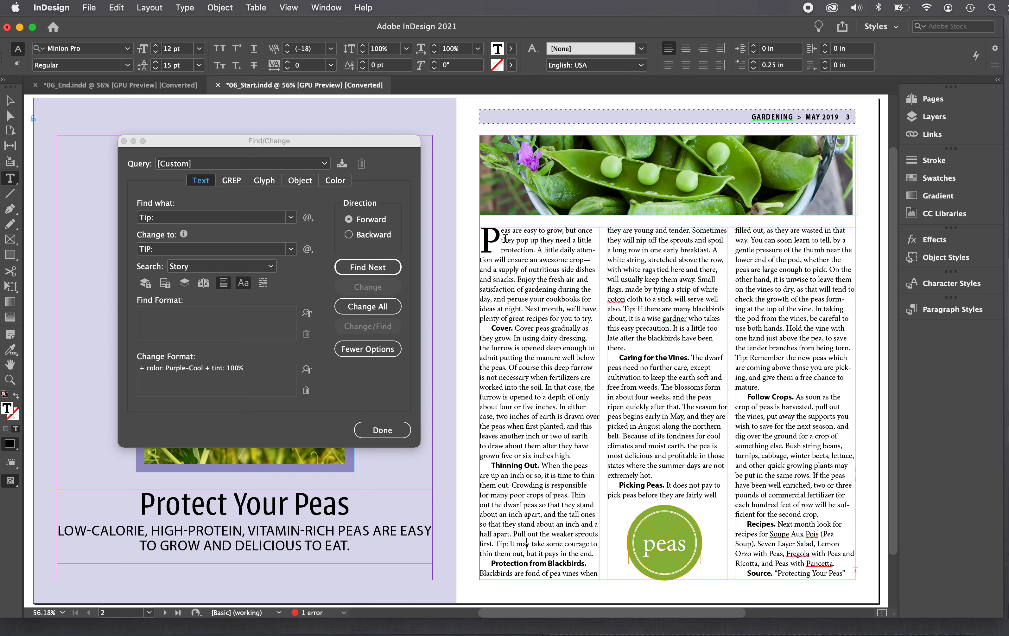
pyautogui.click(401, 266)
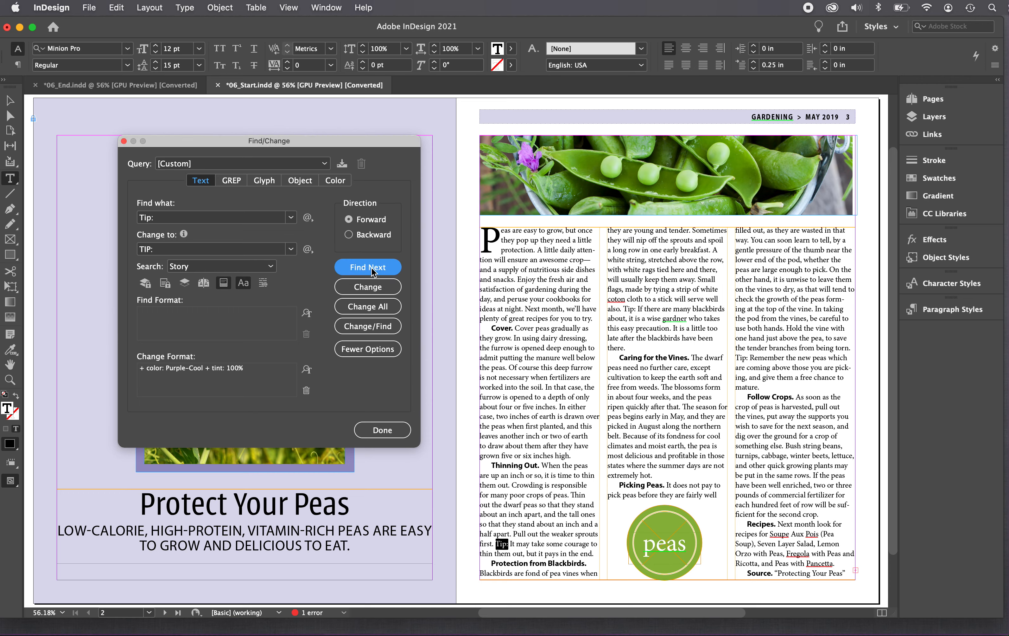
pyautogui.click(368, 288)
pyautogui.click(533, 543)
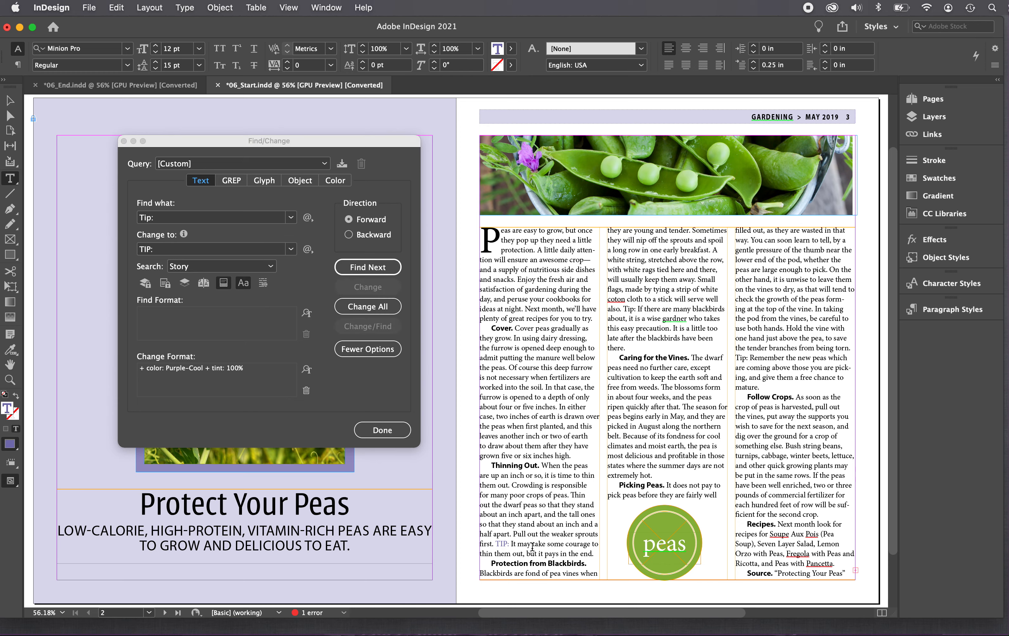
# Replace all remaining "Tip:" occurrences in the story and close Find/Change
pyautogui.click(367, 306)
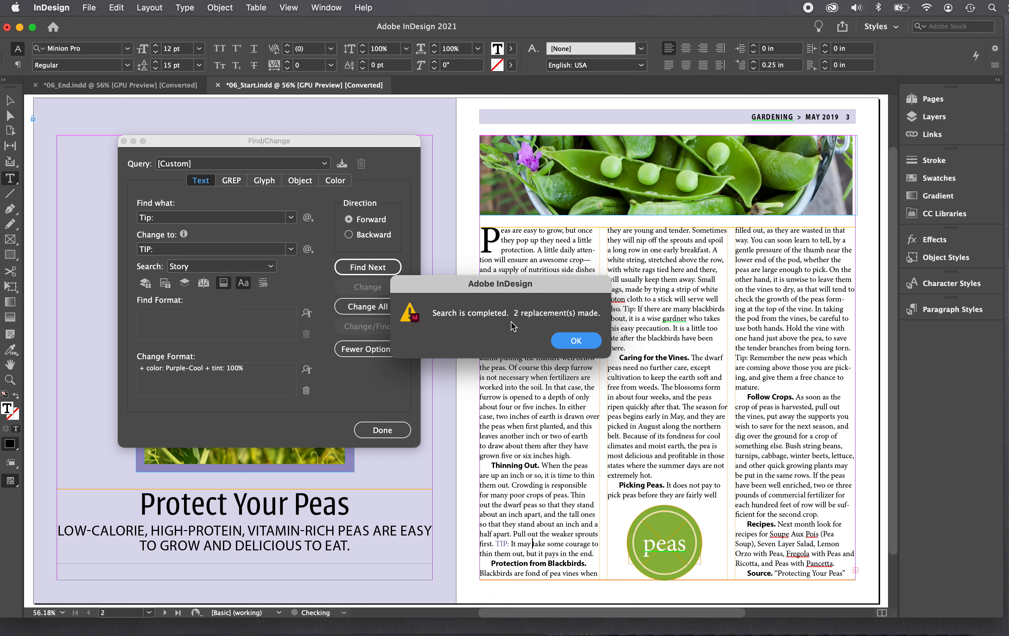
pyautogui.click(578, 345)
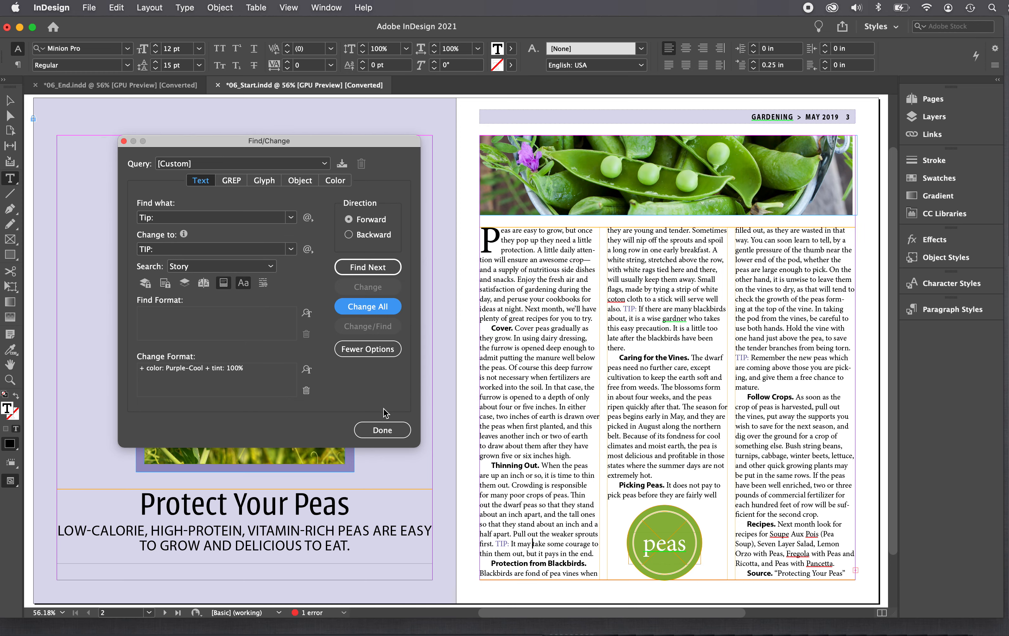
pyautogui.click(383, 430)
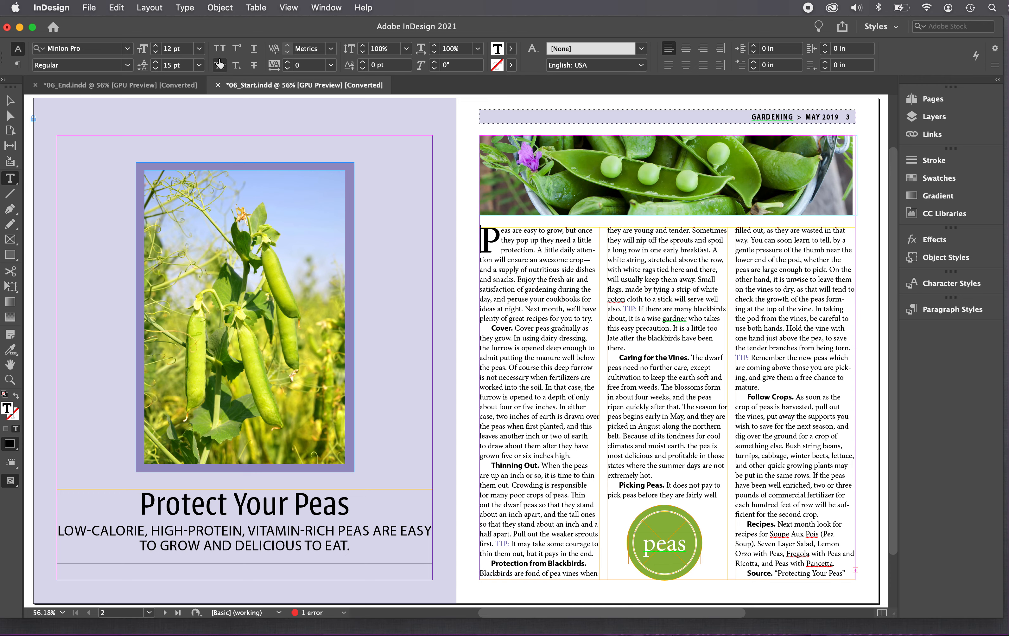
# Start a spelling check with the search scope set to Story
pyautogui.click(117, 8)
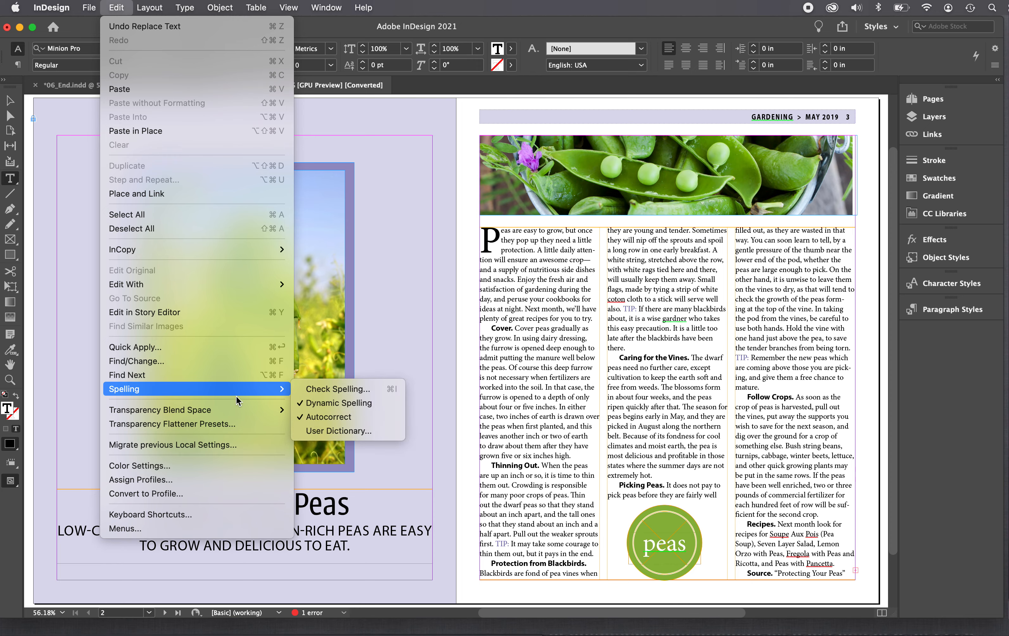
pyautogui.moveTo(290, 391)
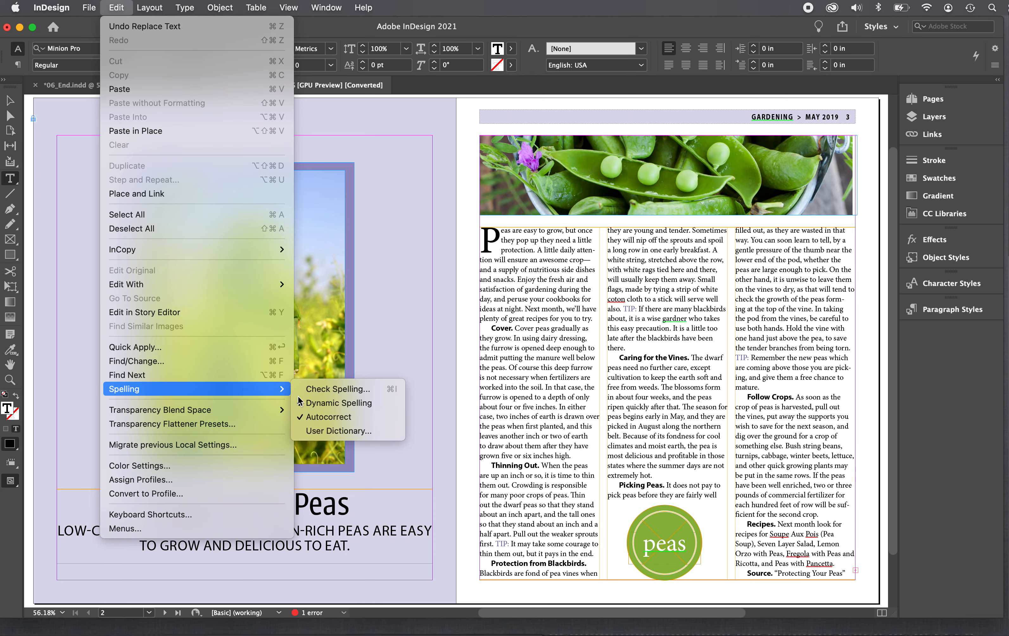
pyautogui.click(317, 391)
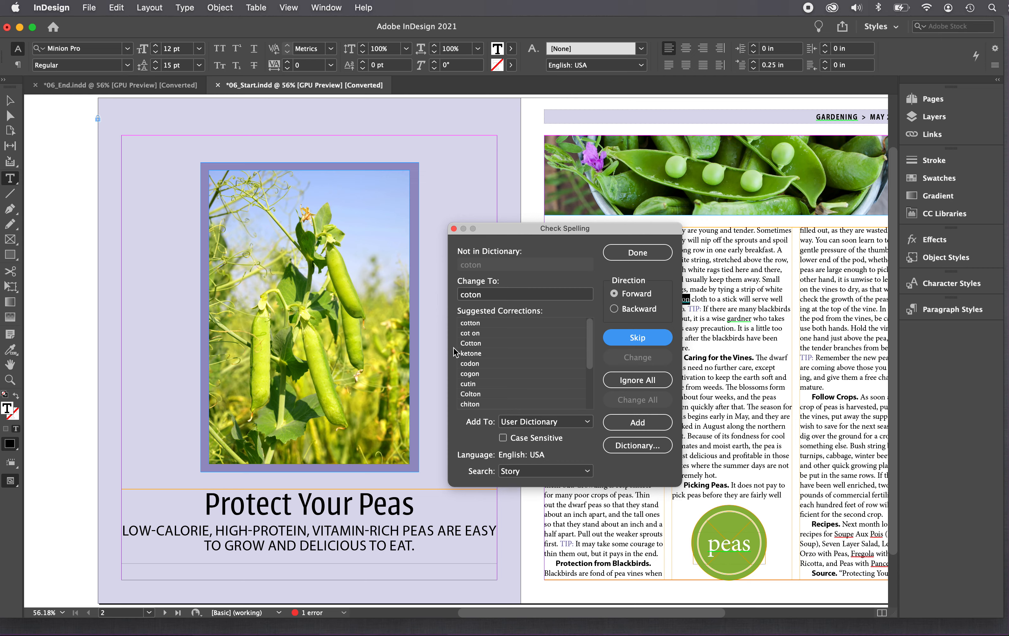
pyautogui.click(575, 473)
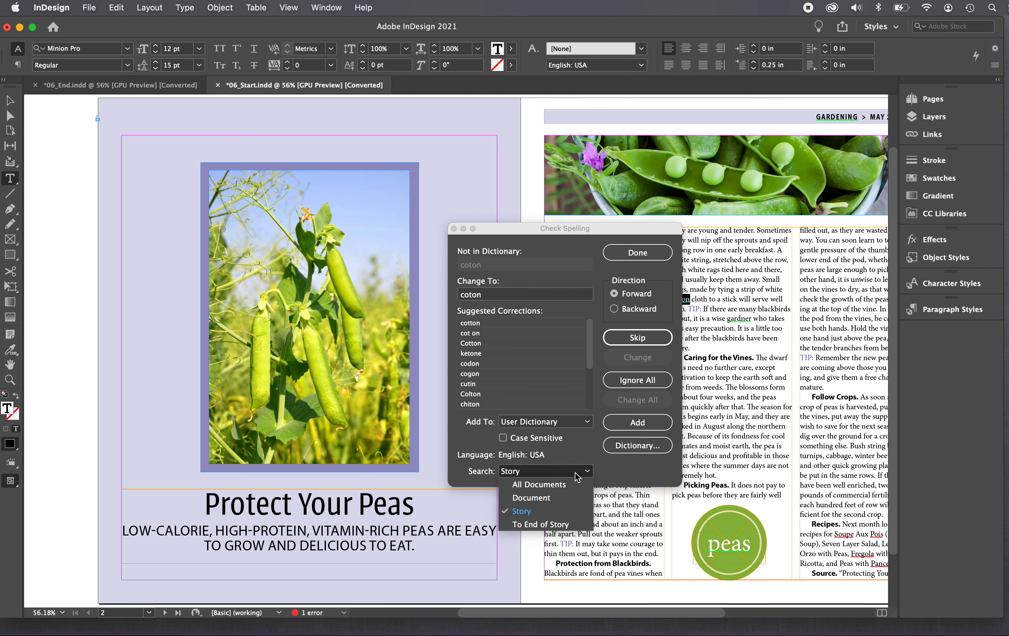
pyautogui.click(565, 515)
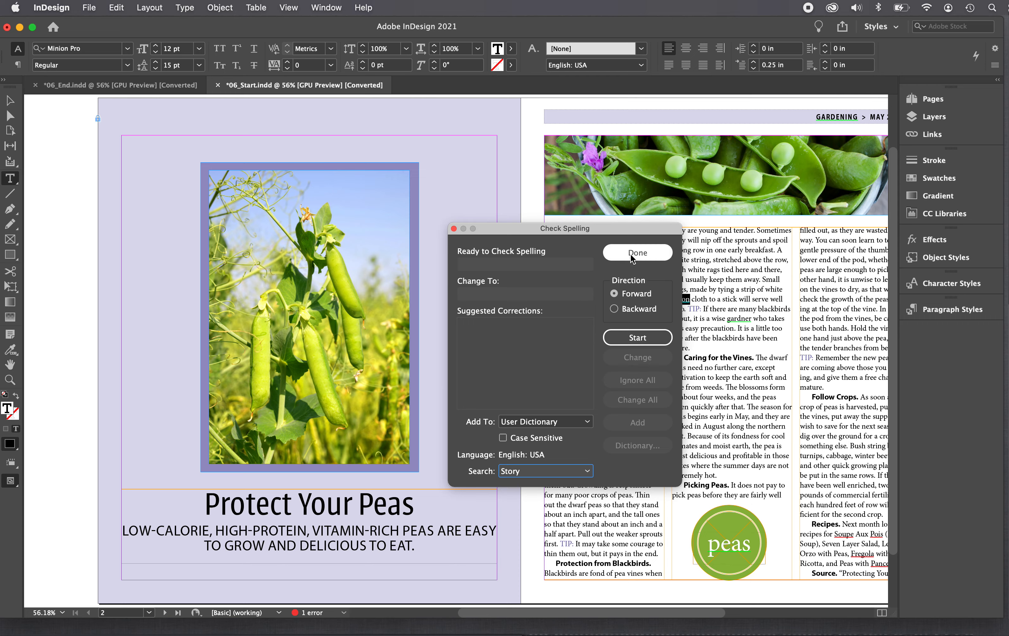
pyautogui.click(645, 341)
# Move the Check Spelling dialog off the article text and correct "coton" to the suggested "cotton"
pyautogui.moveTo(605, 230); pyautogui.dragTo(450, 198)
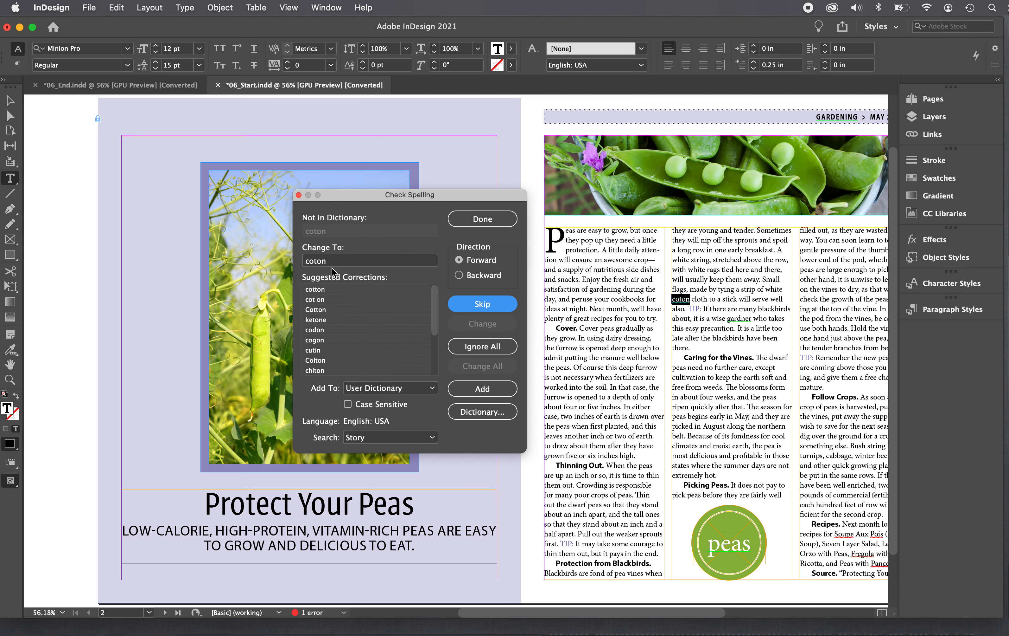
pyautogui.click(326, 289)
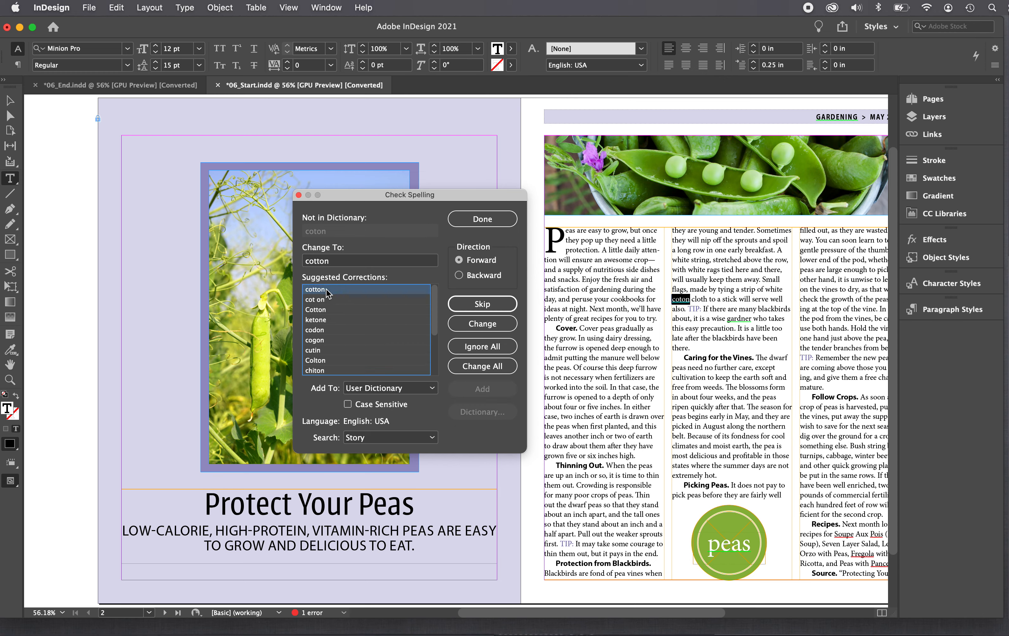
pyautogui.click(472, 330)
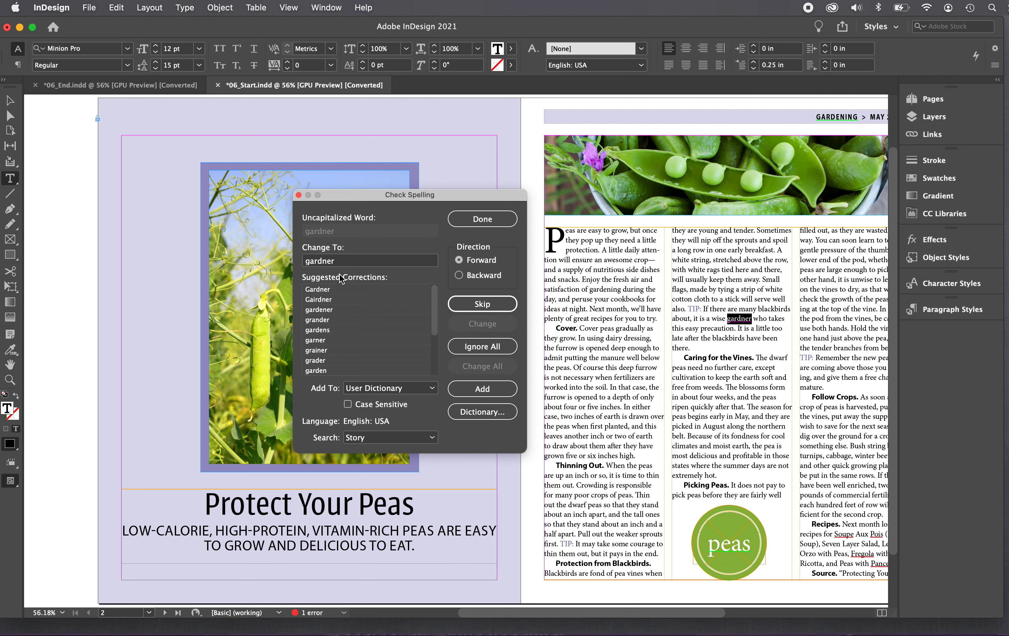
# Correct the flagged word "gardner" to "gardener"
pyautogui.doubleClick(340, 264)
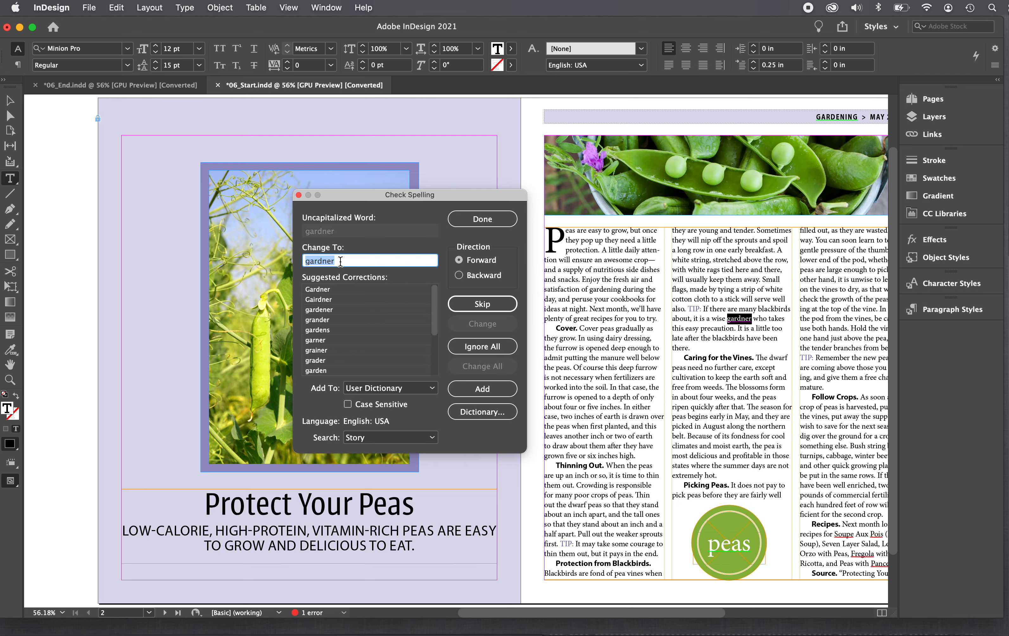
pyautogui.write('gar')
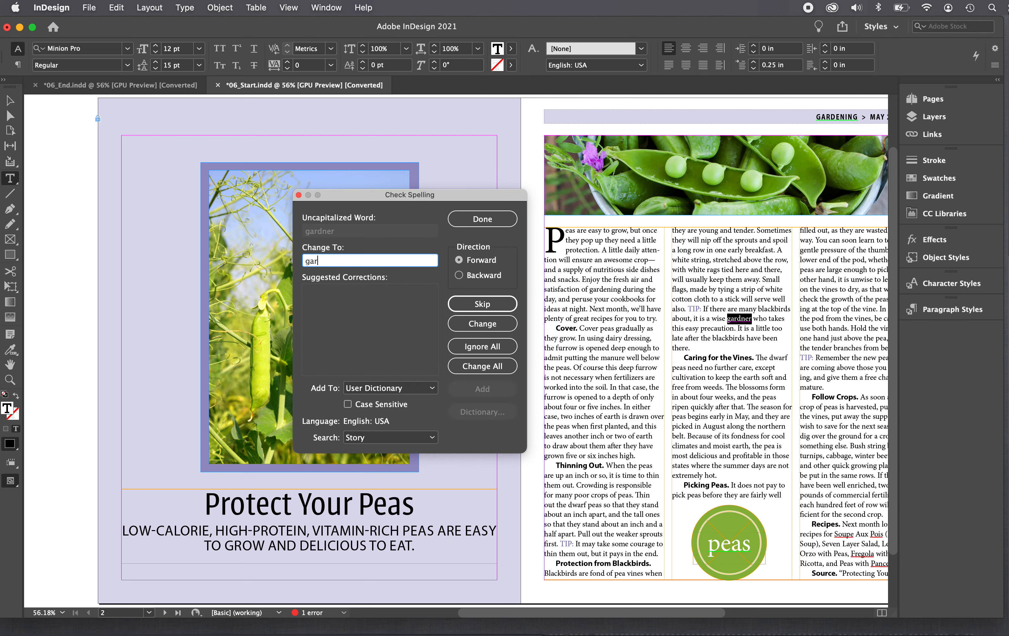
pyautogui.write('dener')
pyautogui.click(475, 324)
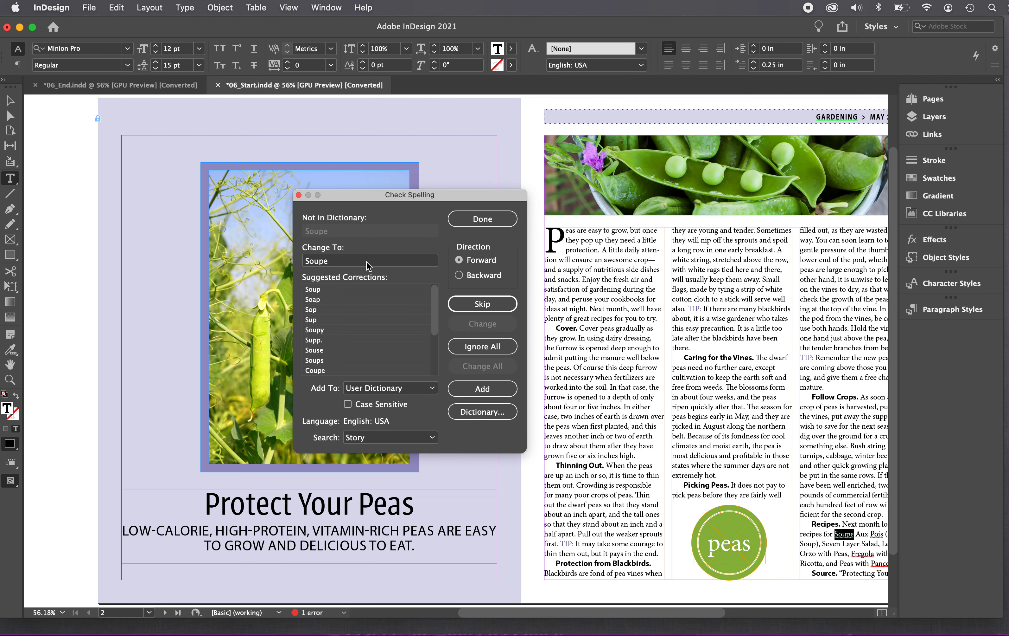
# Skip Soupe, Pois and Fregola, ignore all instances of Pancetta, and close the spelling check
pyautogui.click(467, 306)
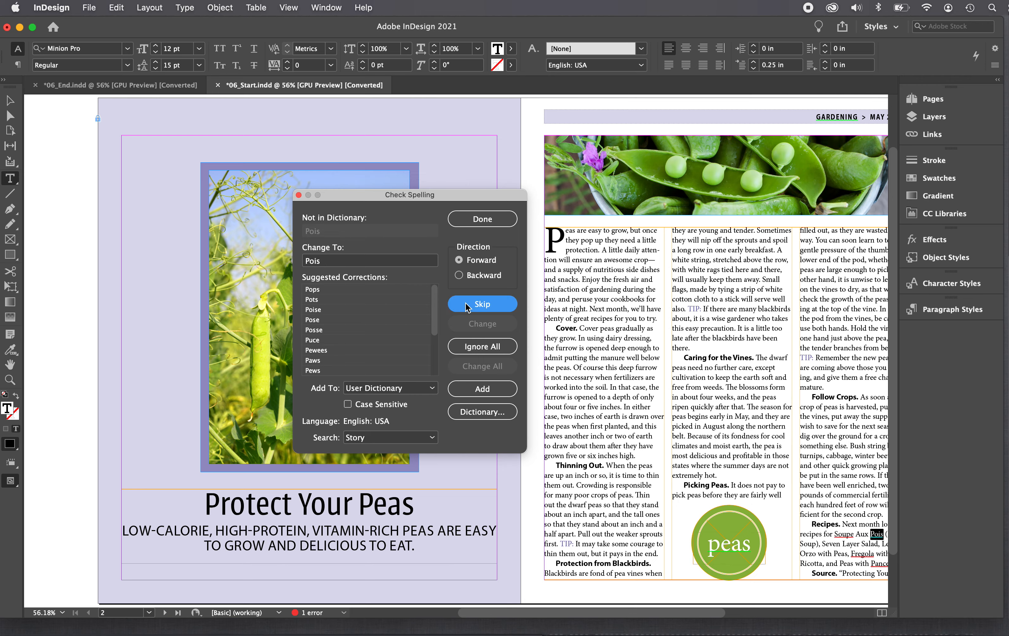
pyautogui.click(467, 307)
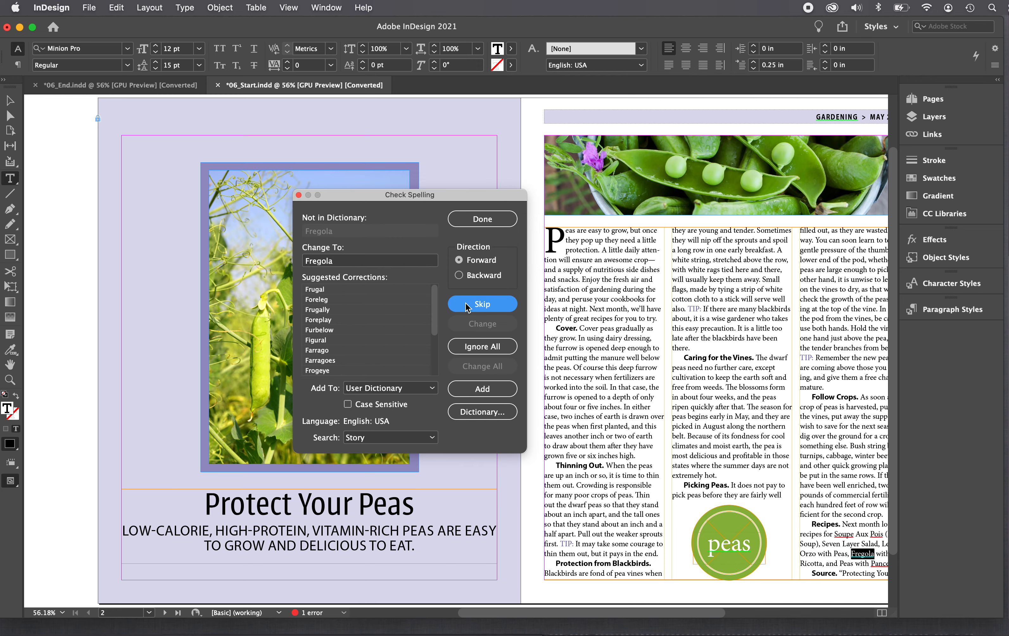
pyautogui.click(465, 302)
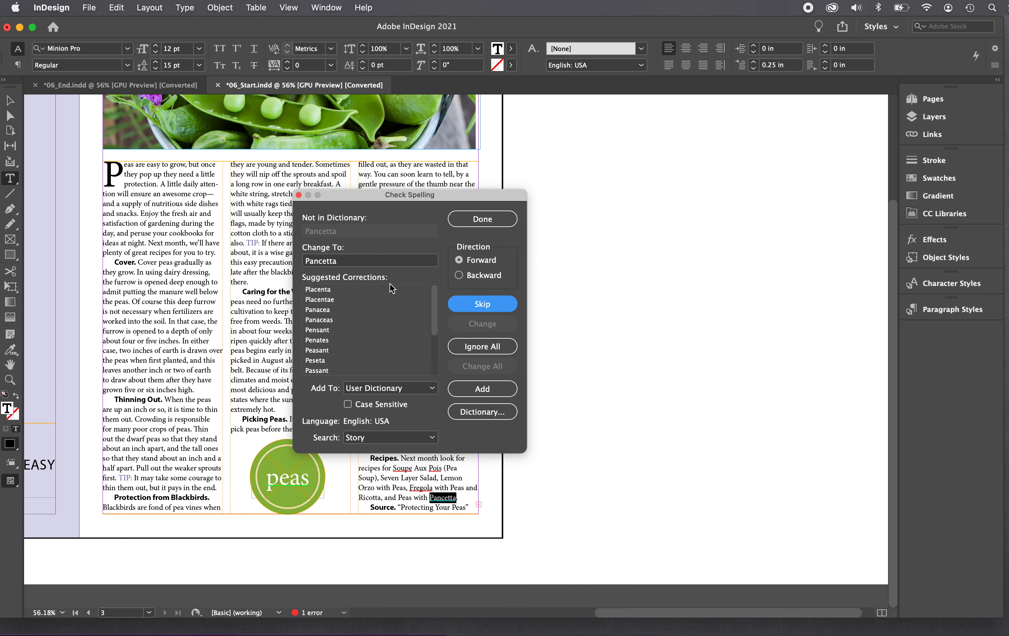
pyautogui.click(471, 347)
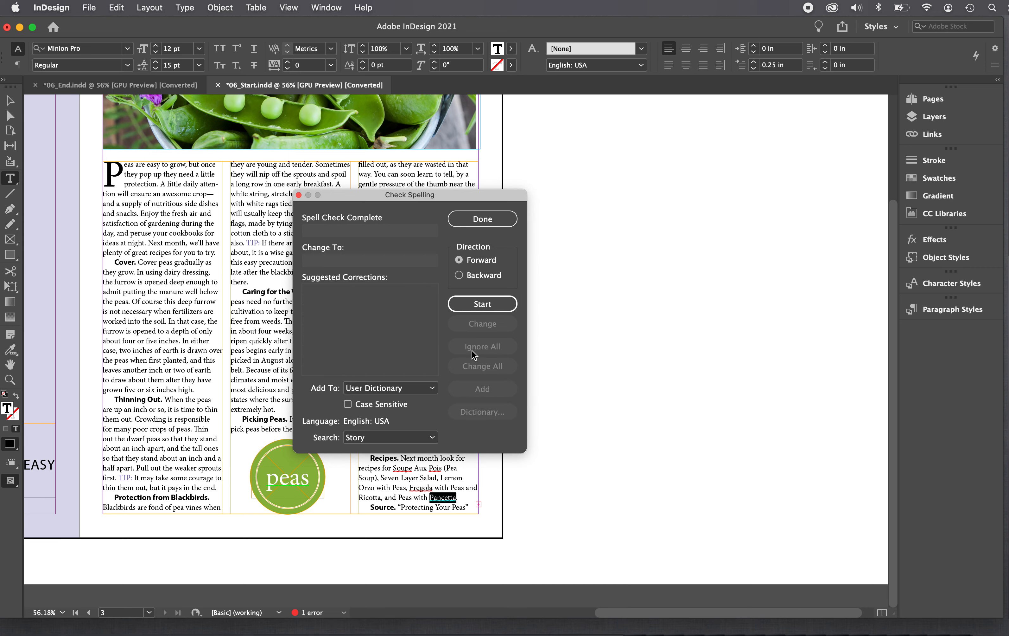
pyautogui.click(485, 222)
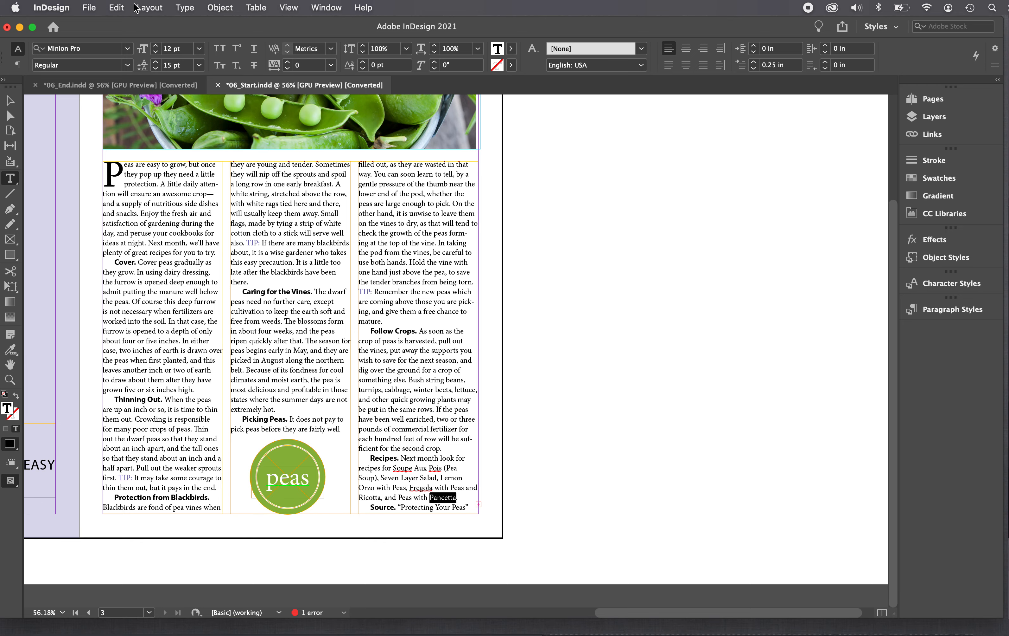
# Enter "ricotta" as the word in the English: USA user dictionary and close the dictionary
pyautogui.click(122, 7)
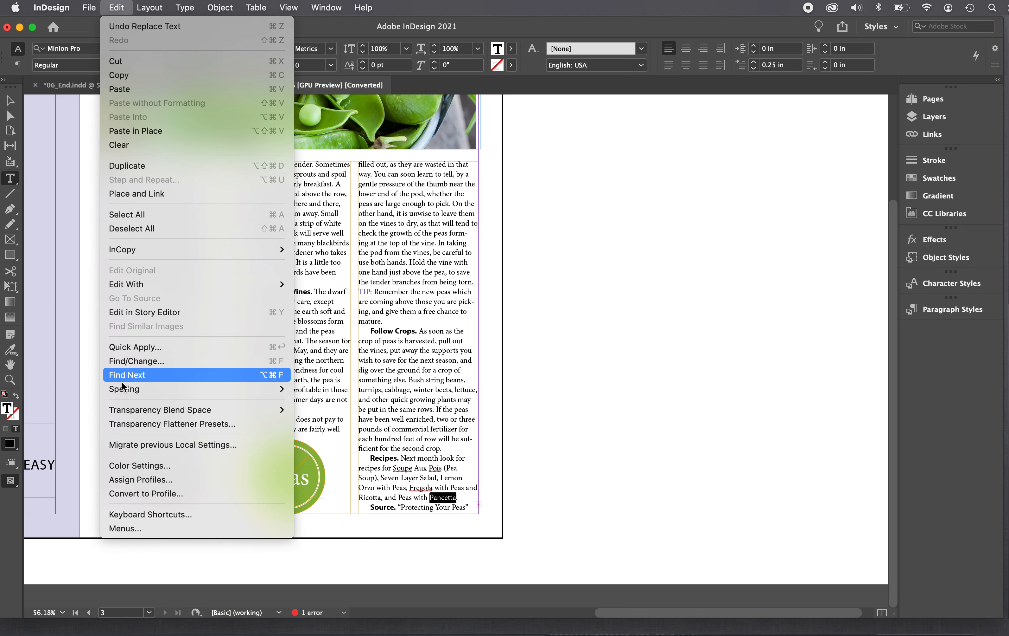
pyautogui.moveTo(125, 389)
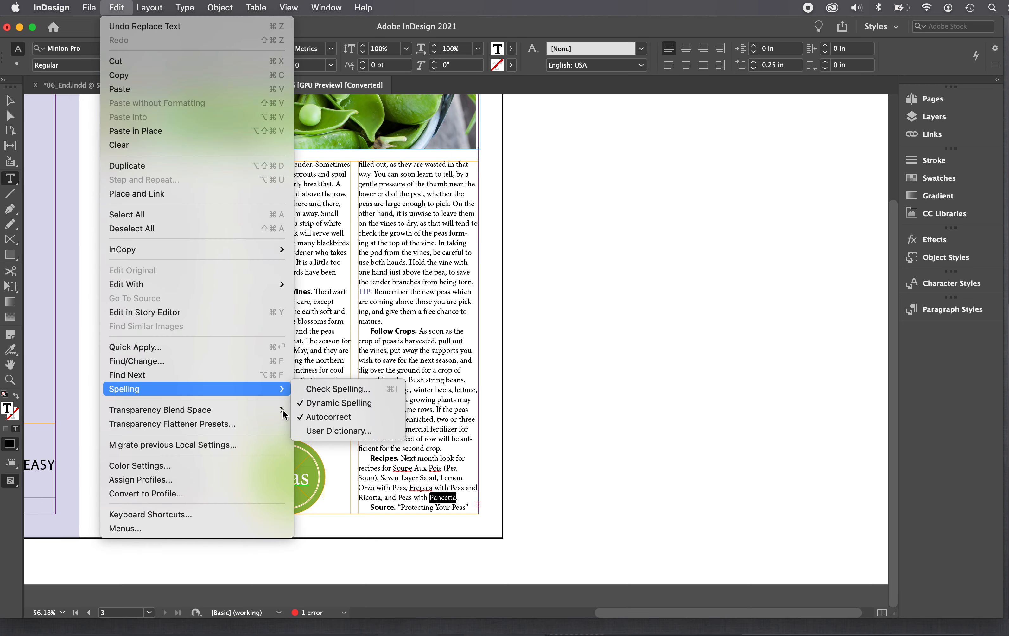
pyautogui.moveTo(231, 389)
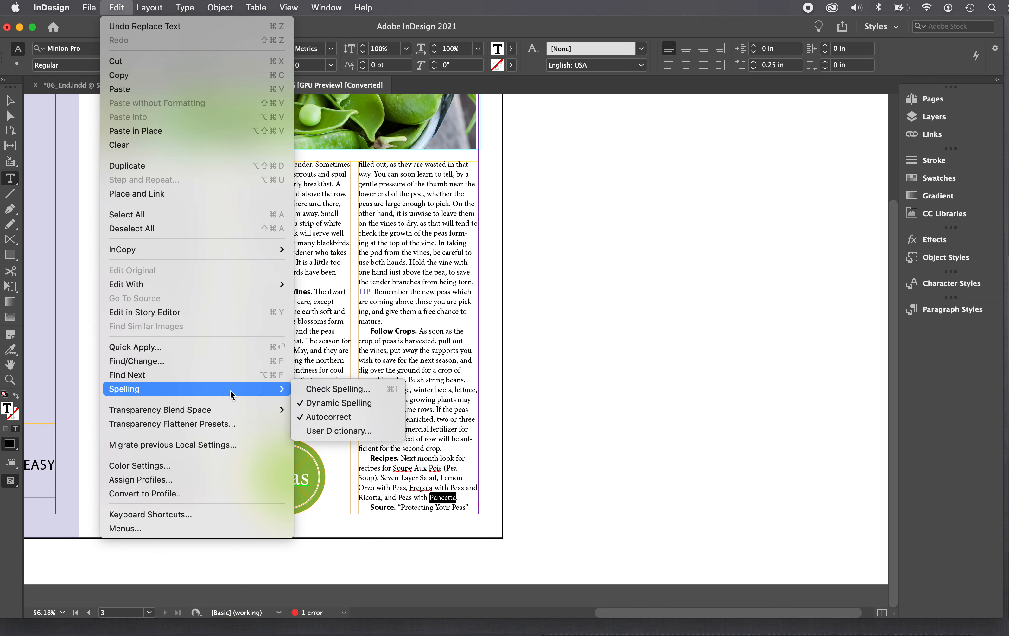
pyautogui.click(327, 425)
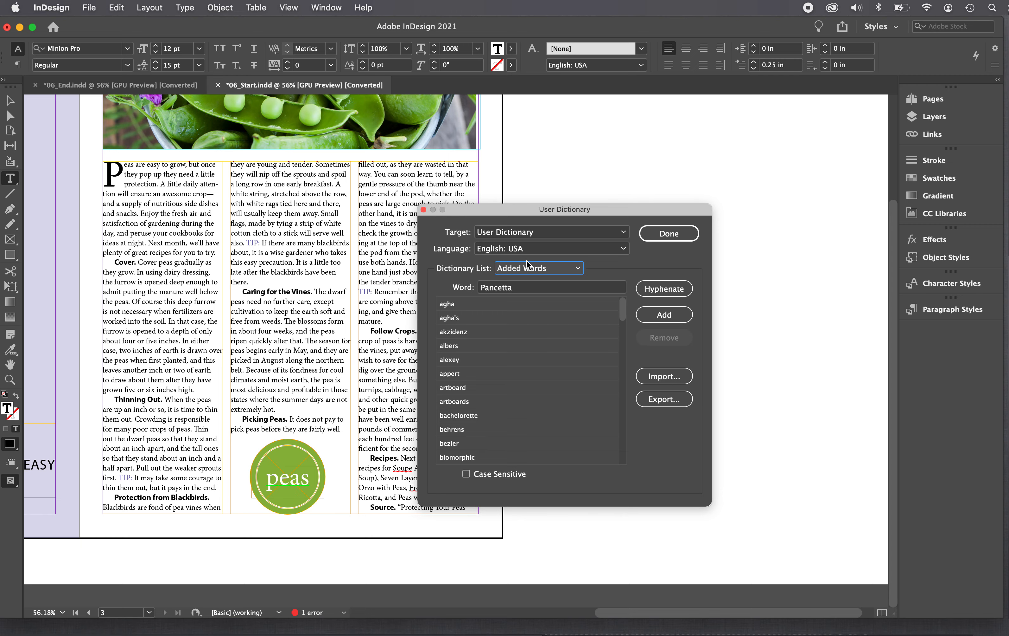
pyautogui.doubleClick(509, 289)
pyautogui.write('ricotta')
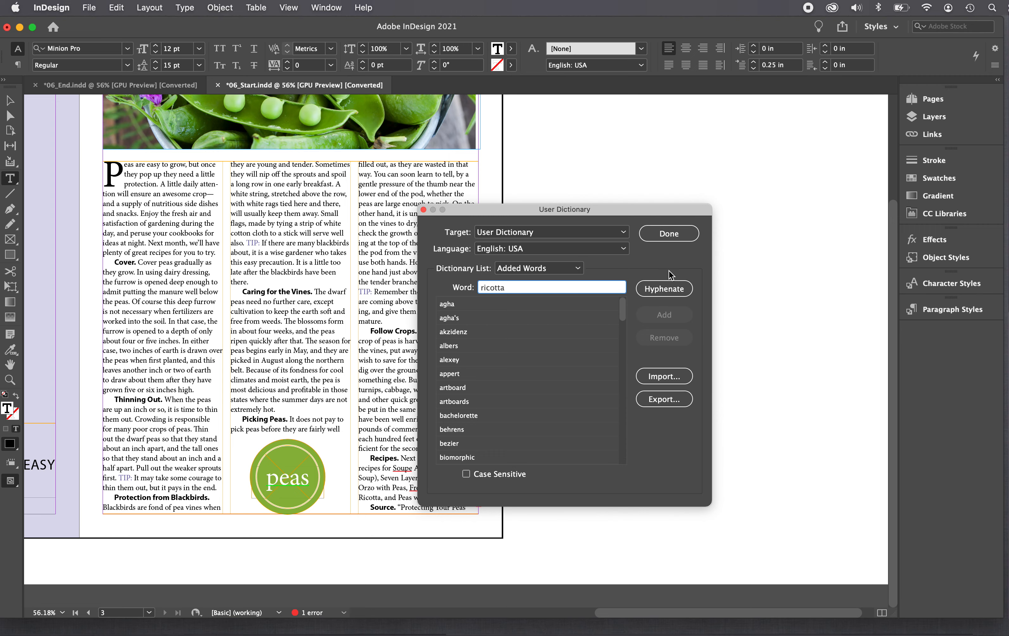
pyautogui.click(662, 233)
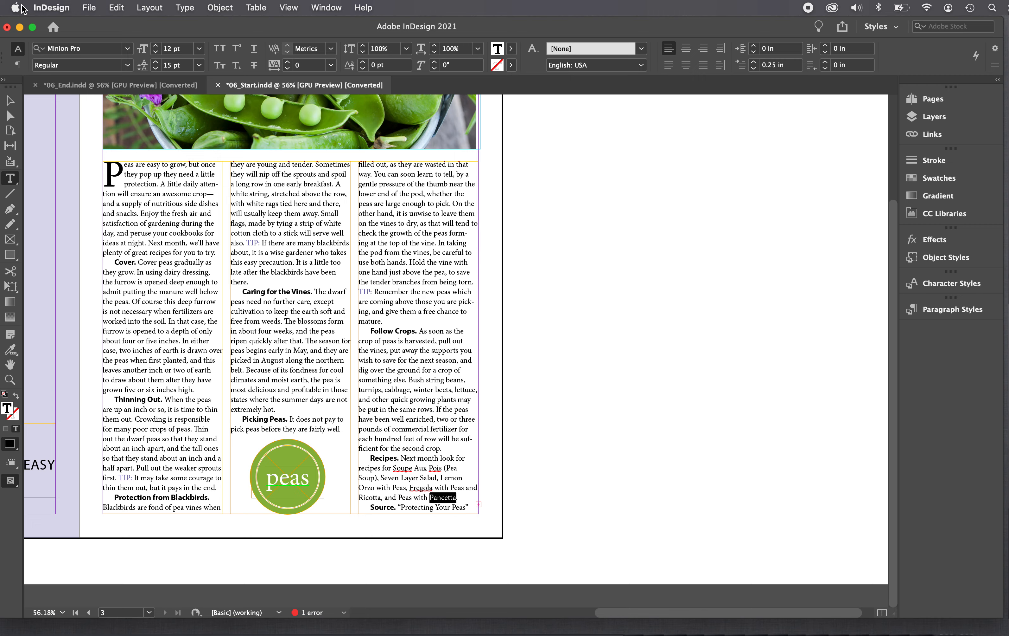
# Keep Autocorrect enabled in the preferences and add an English: USA entry that corrects "gardner" to "gardener"
pyautogui.click(52, 7)
pyautogui.moveTo(54, 40)
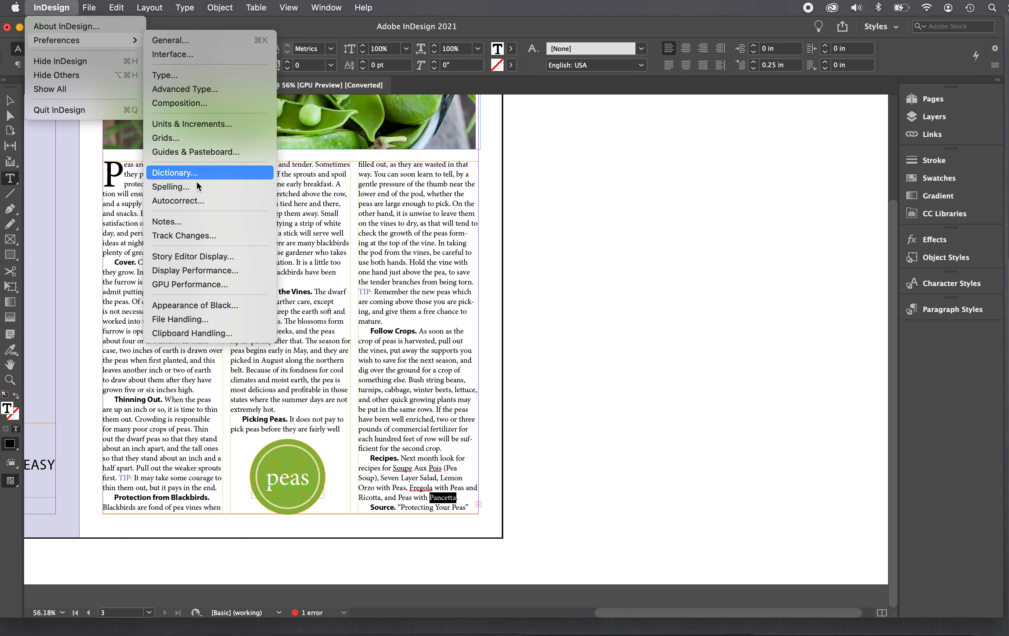
pyautogui.click(201, 201)
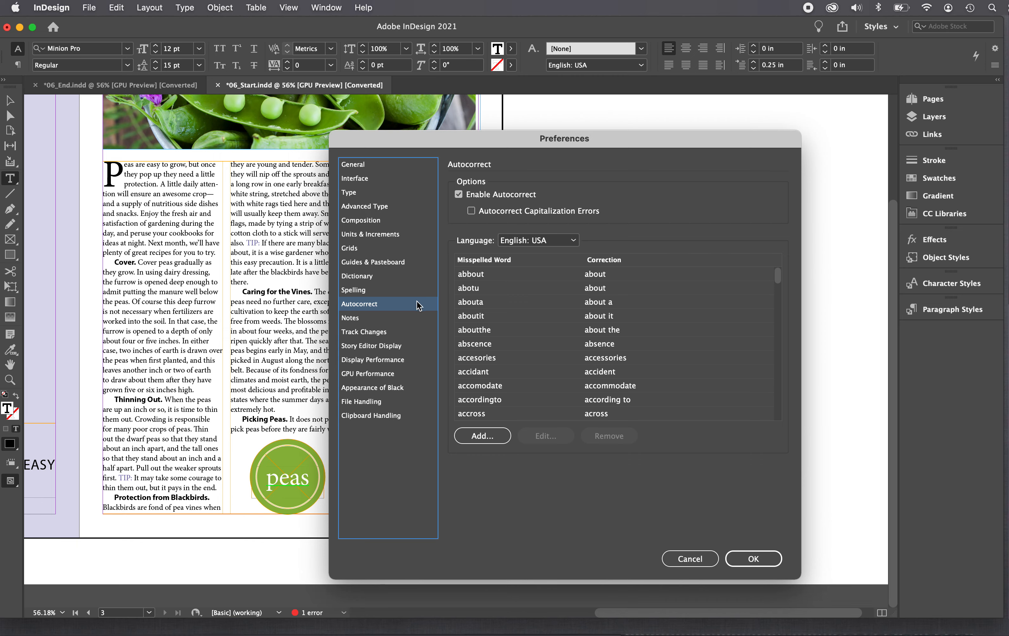
pyautogui.click(459, 194)
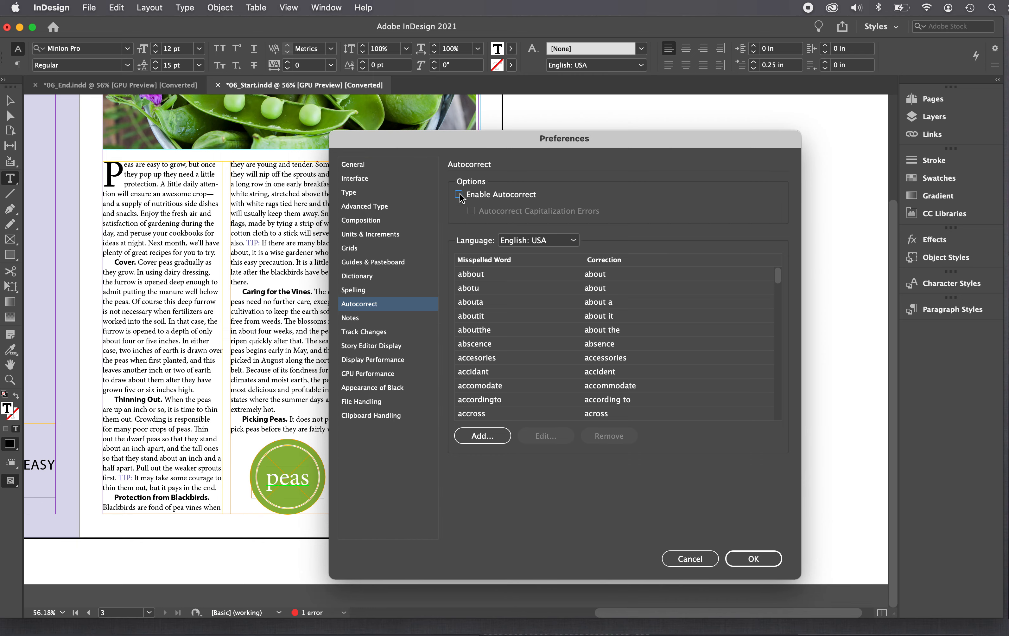
pyautogui.click(459, 194)
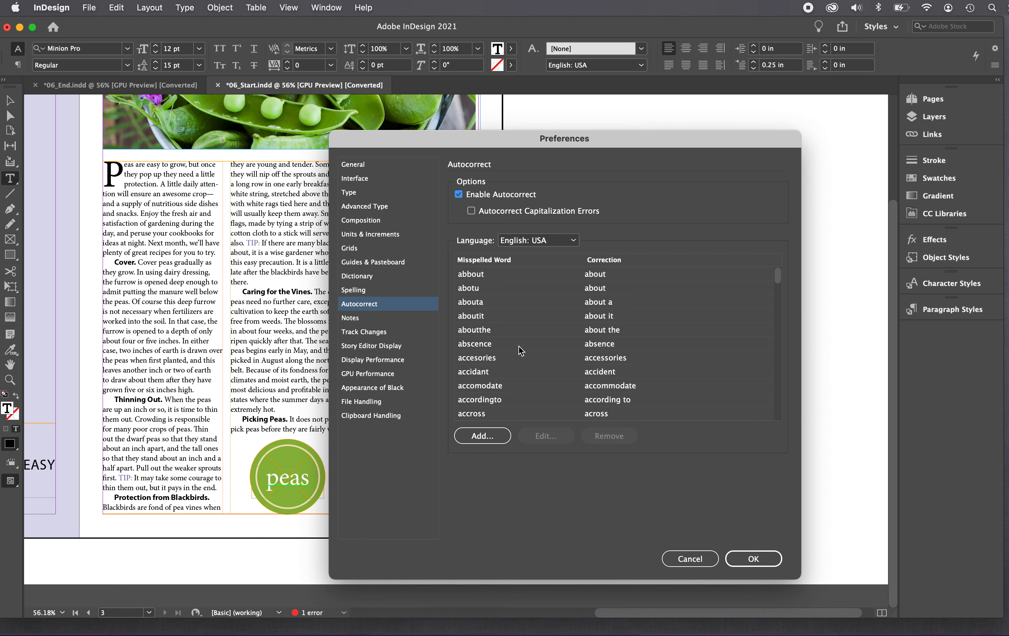
pyautogui.click(489, 437)
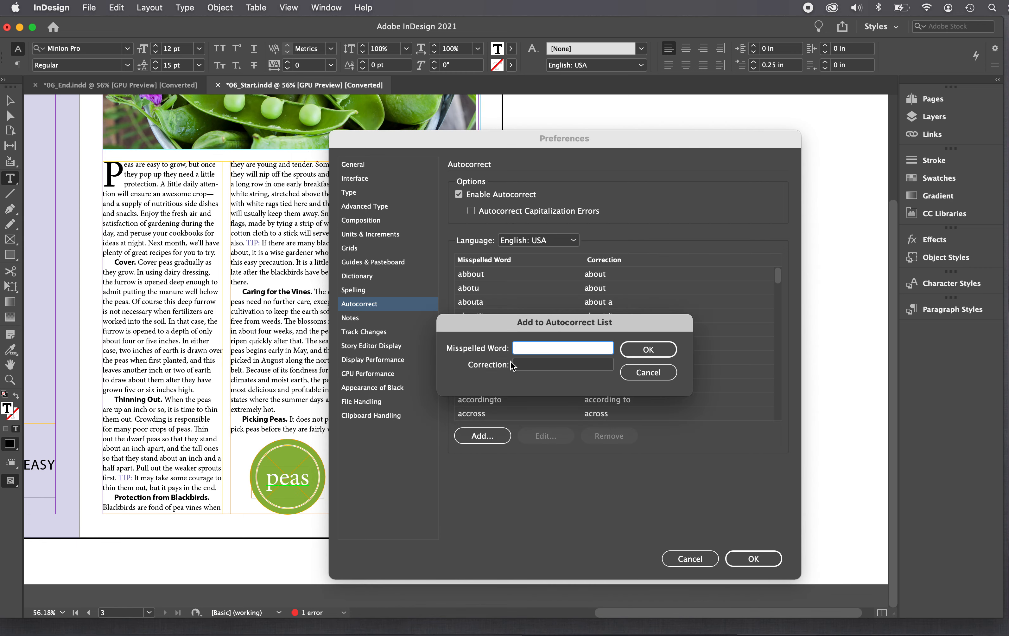
pyautogui.write('gardner')
pyautogui.click(528, 366)
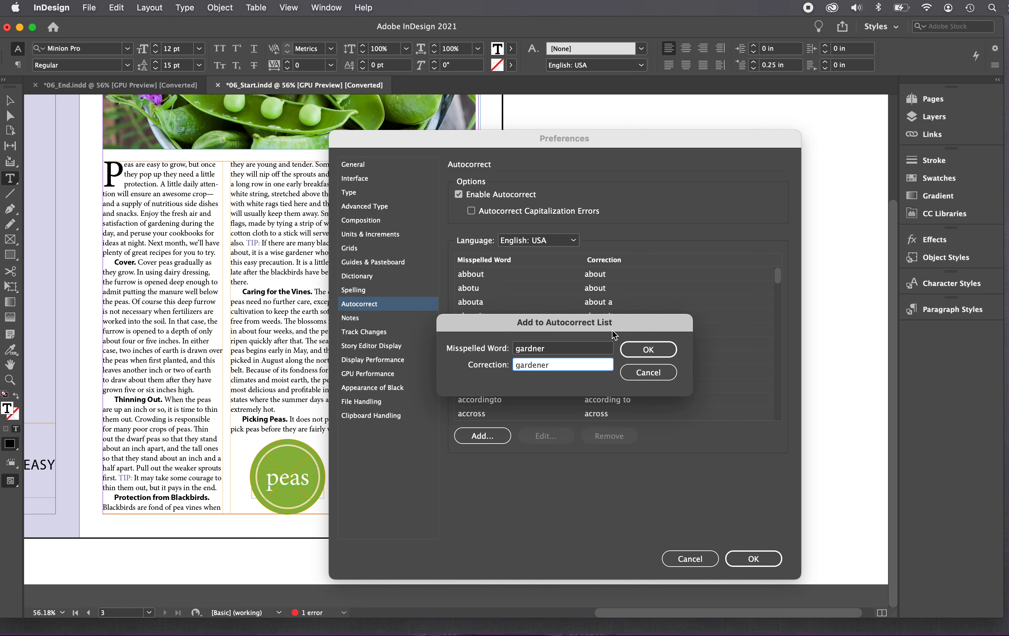
pyautogui.click(630, 353)
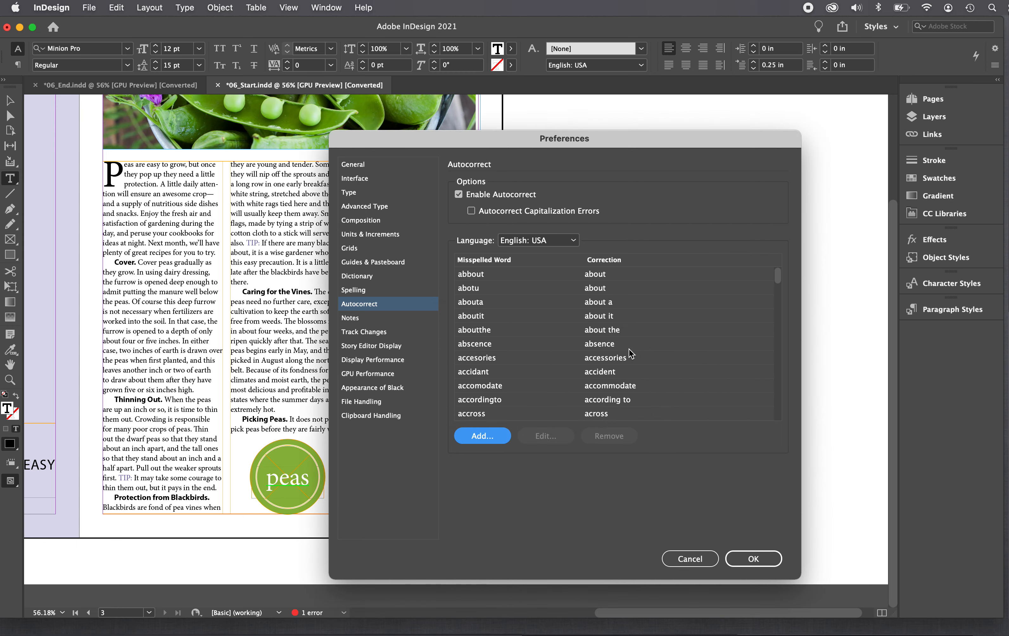
pyautogui.click(753, 559)
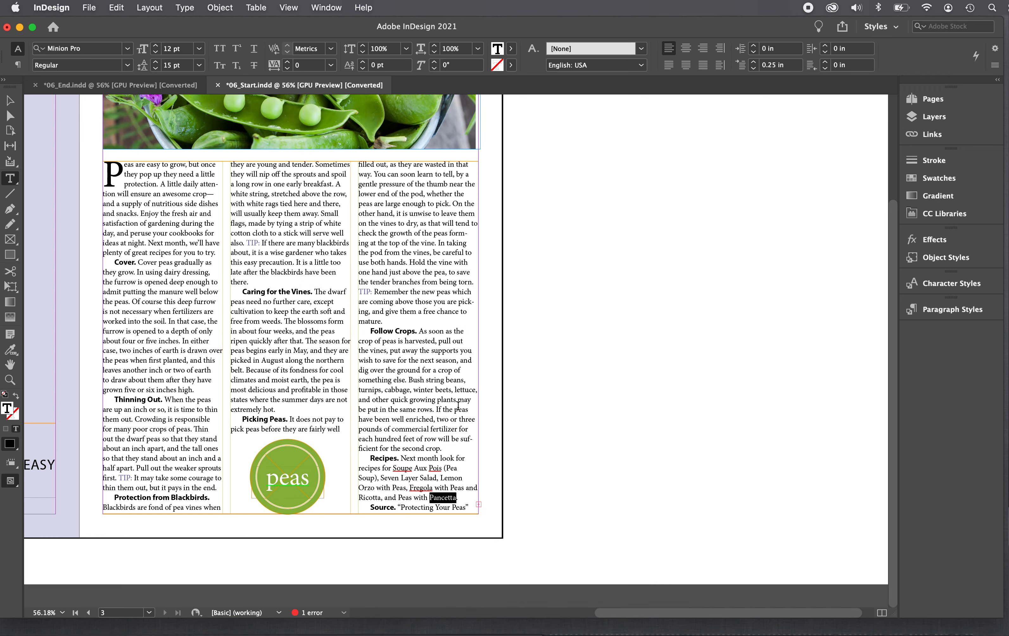
# Check whether Autocorrect is active among the document's spelling options
pyautogui.click(111, 8)
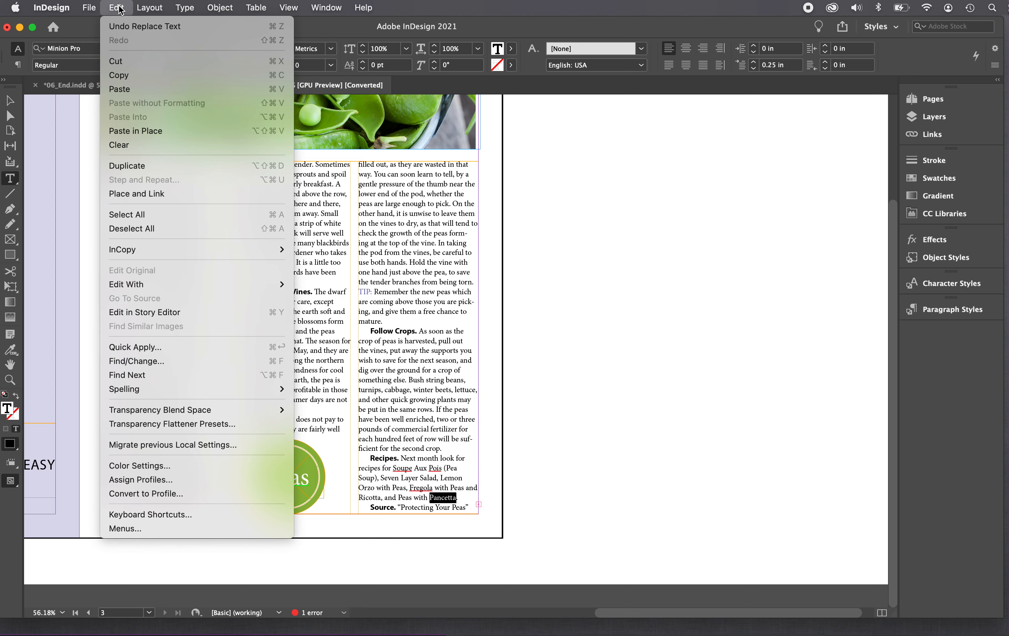
pyautogui.moveTo(181, 388)
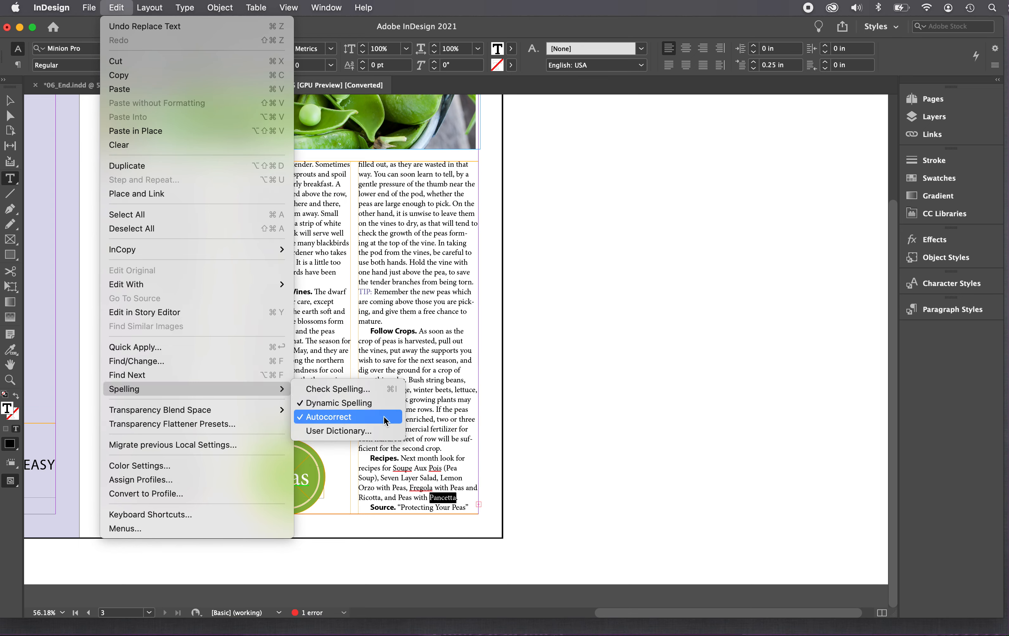
pyautogui.click(521, 412)
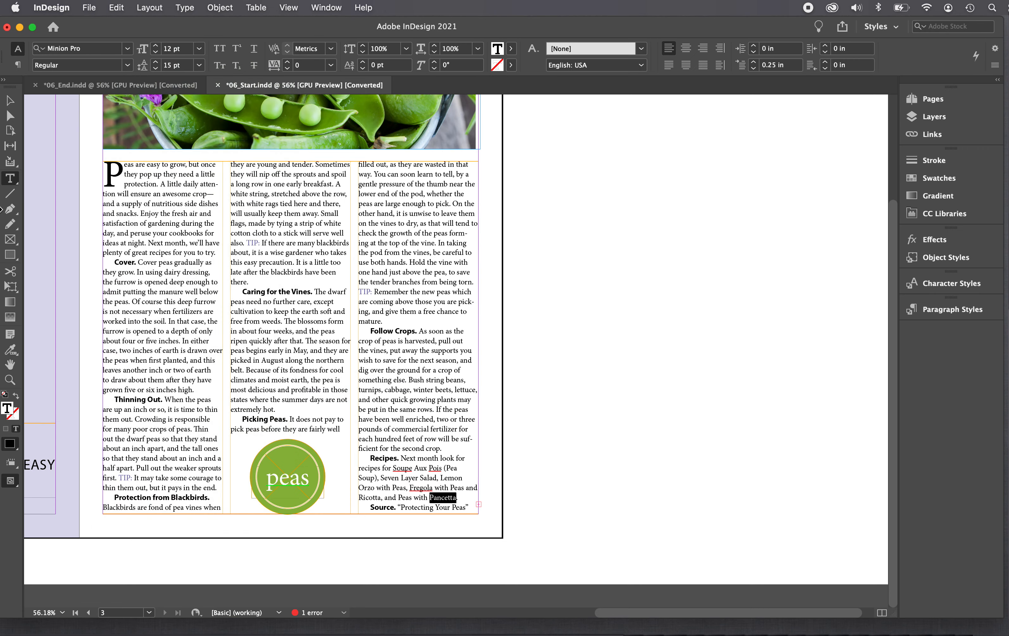
# Test autocorrect by inserting the word "gardener" between "with" and "white rags" in the article's second column
pyautogui.click(252, 199)
pyautogui.click(251, 203)
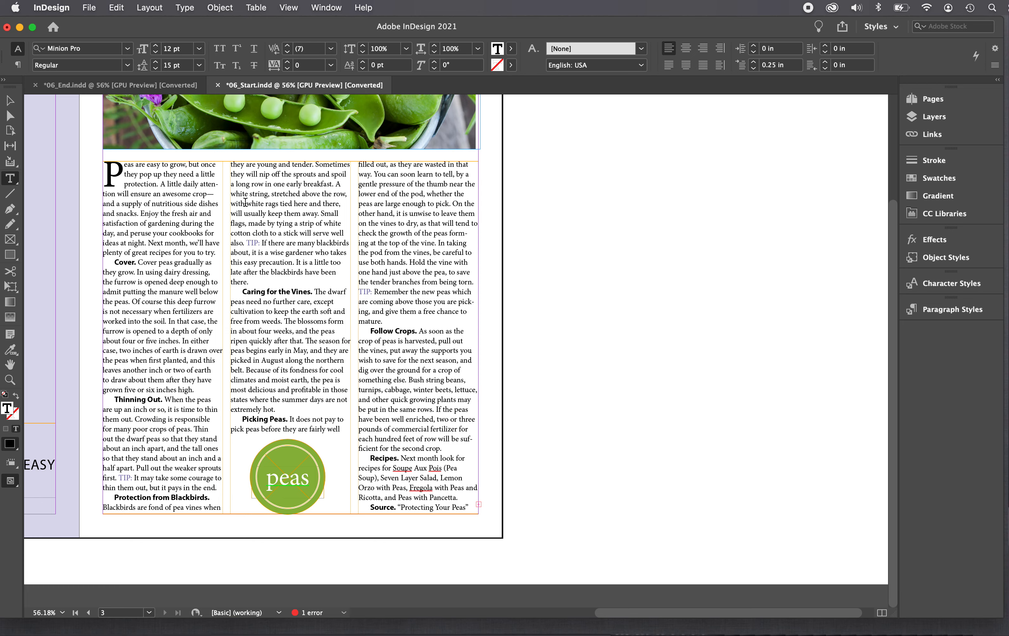
pyautogui.click(290, 214)
pyautogui.write('gardene')
pyautogui.press('BackSpace')
pyautogui.press('BackSpace')
pyautogui.write('ener')
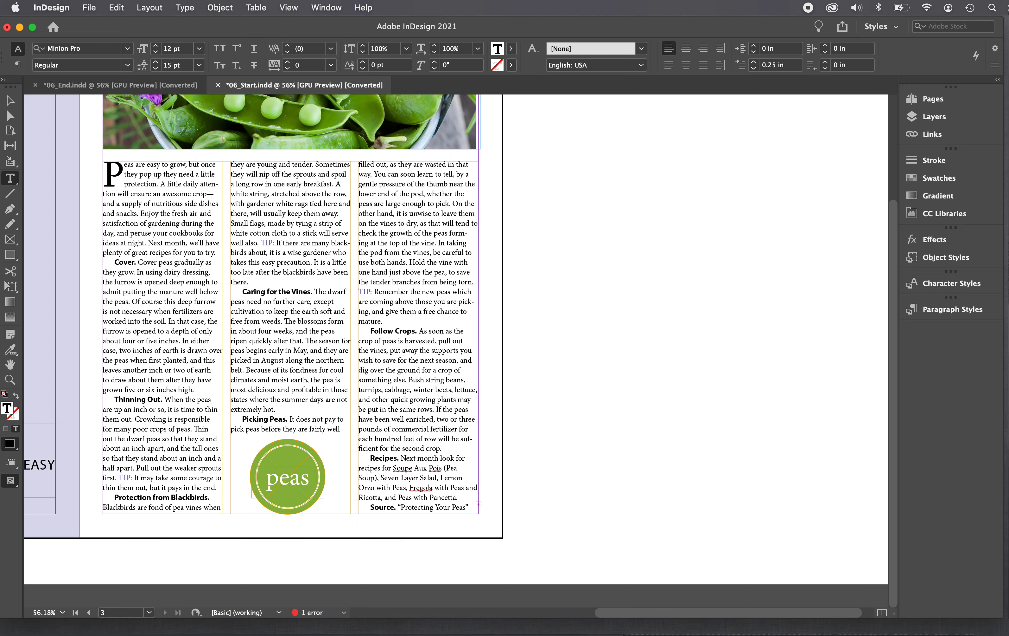
# Delete the test word "gardener" inserted before "white rags" in the second column
pyautogui.press('super')
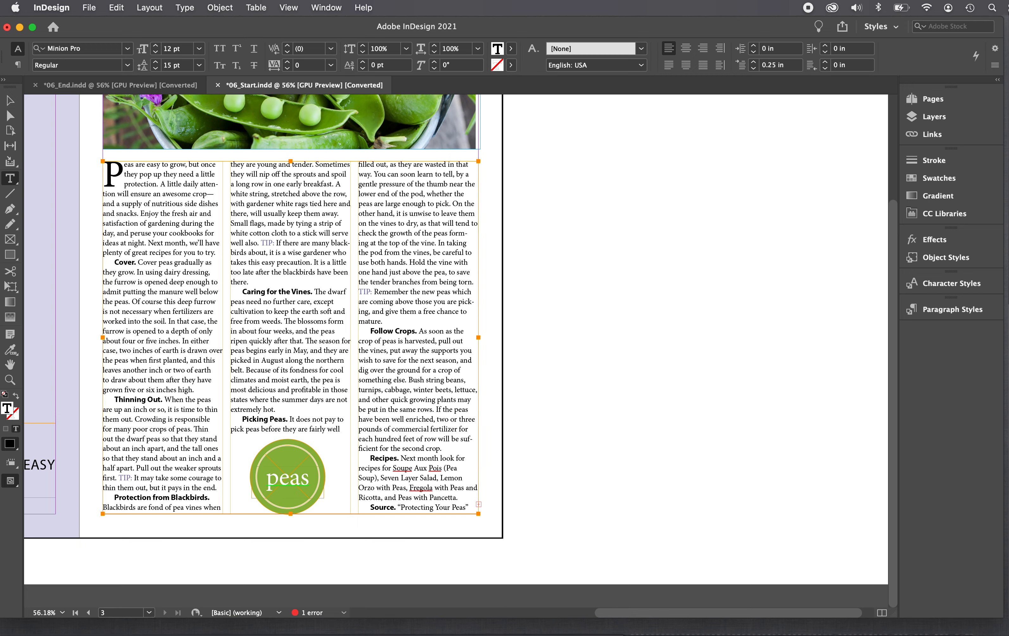
pyautogui.press('BackSpace')
pyautogui.press('BackSpace')
pyautogui.press('BackSpace')
pyautogui.press('BackSpace')
pyautogui.press('BackSpace')
pyautogui.press('BackSpace')
pyautogui.press('BackSpace')
pyautogui.press('BackSpace')
pyautogui.press('BackSpace')
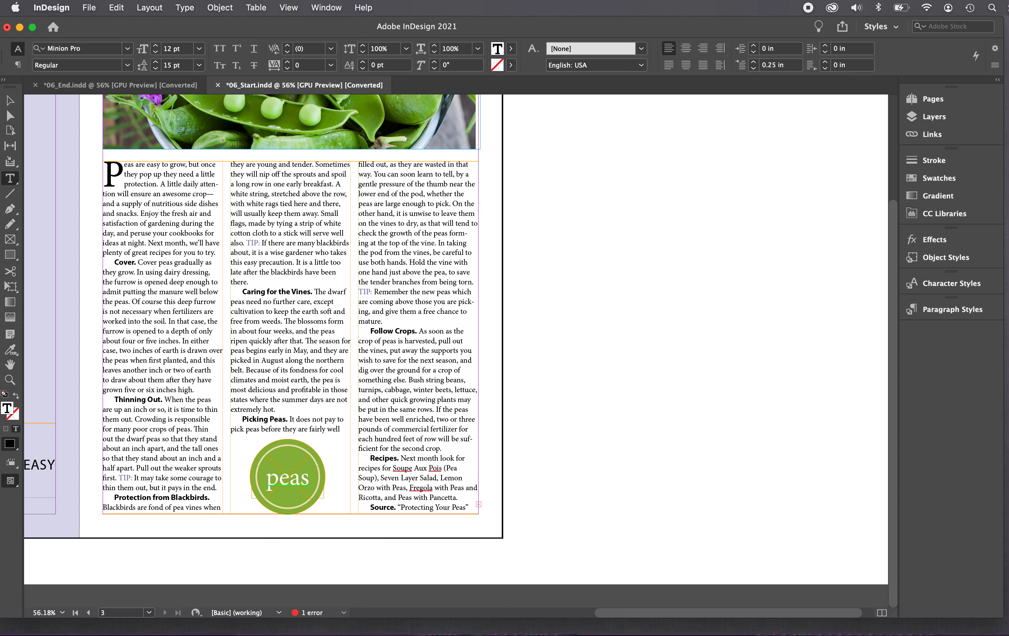
# Enable drag and drop text editing in Layout View in the Type preferences
pyautogui.scroll(3, 599, 568)
pyautogui.hscroll(-5, 598, 567)
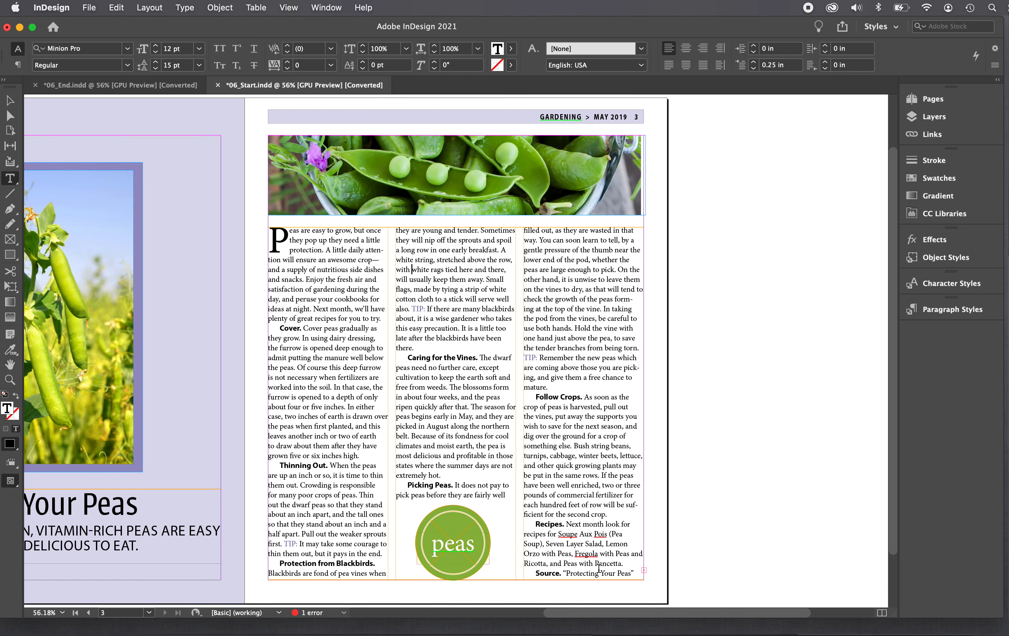
pyautogui.moveTo(601, 609); pyautogui.dragTo(527, 617)
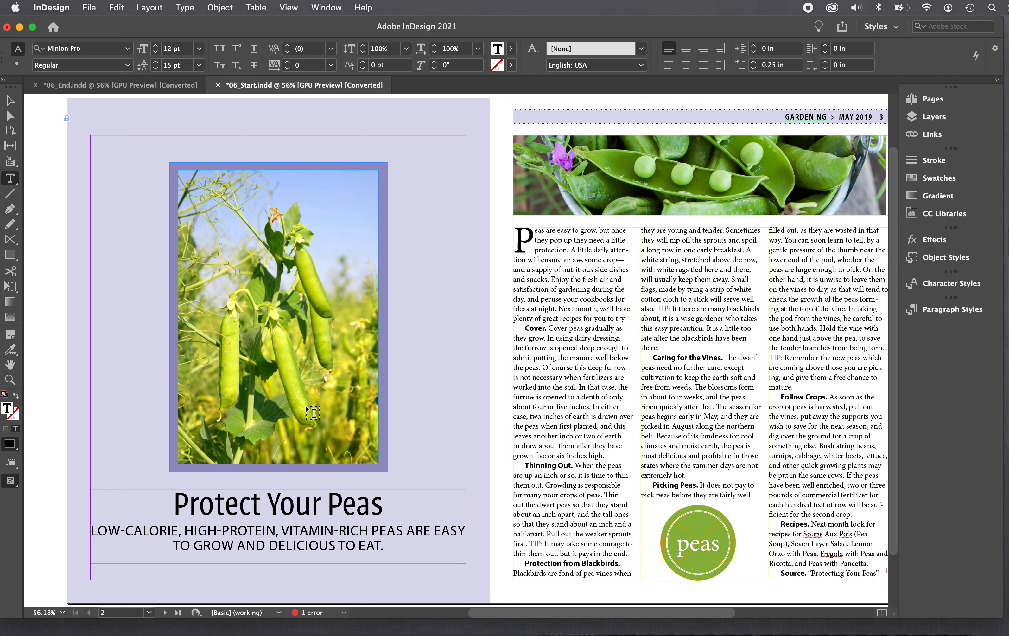
pyautogui.click(51, 7)
pyautogui.moveTo(105, 40)
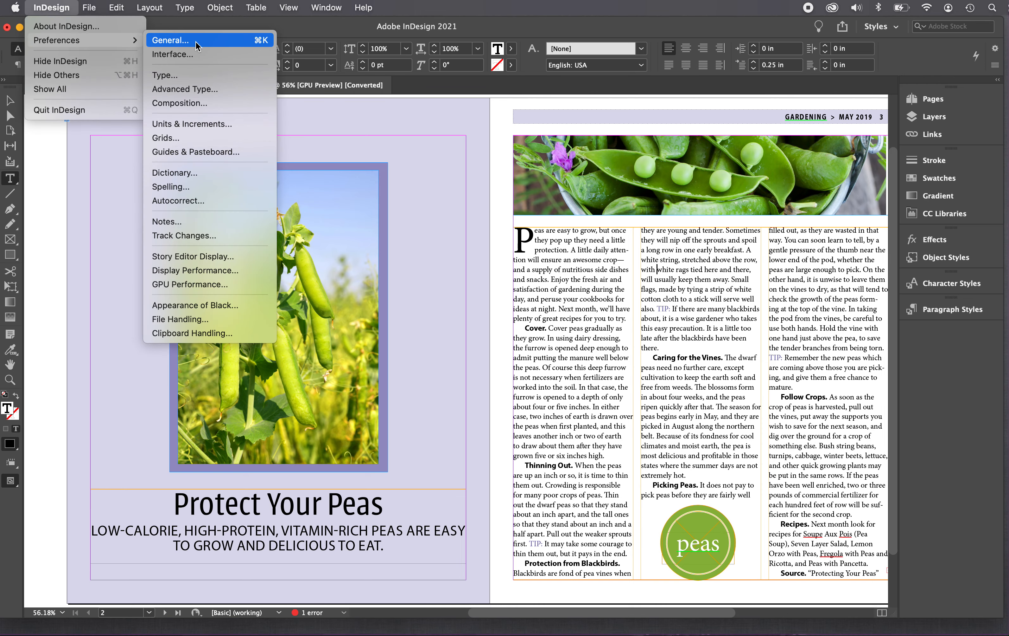
pyautogui.click(197, 75)
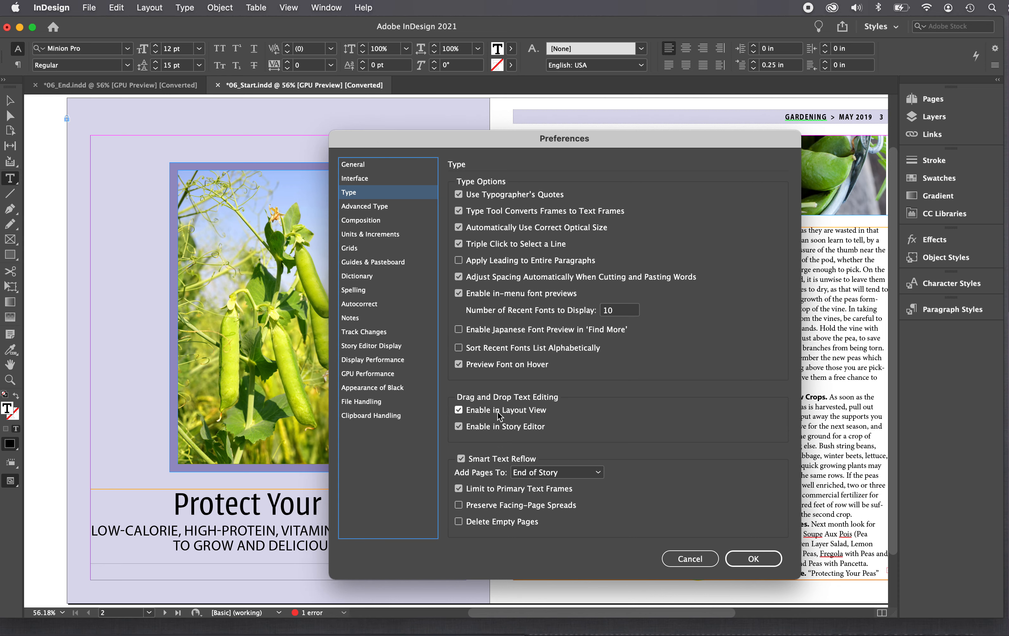
pyautogui.click(461, 410)
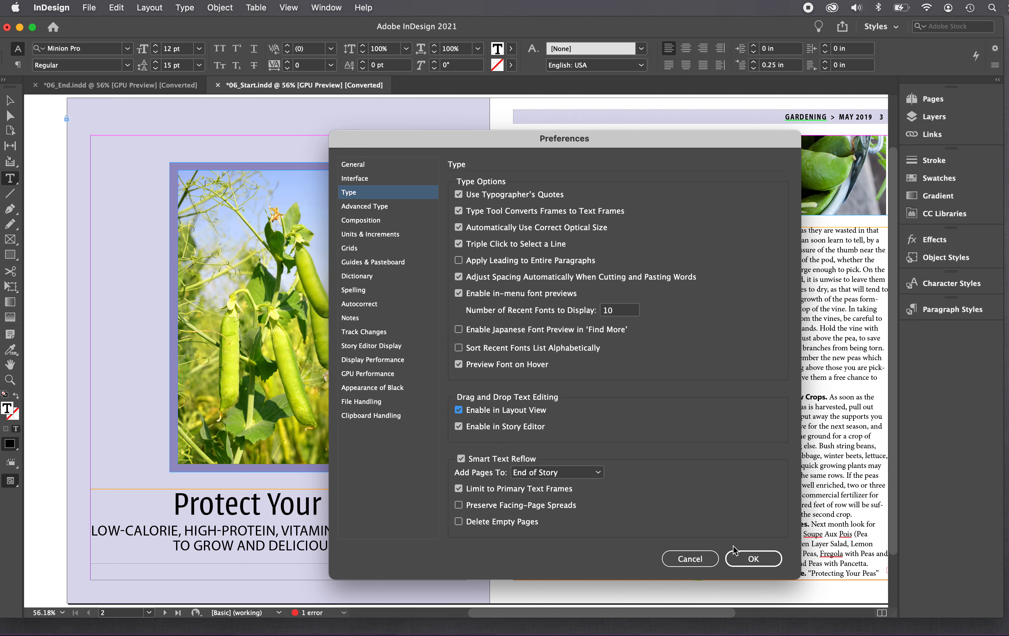
pyautogui.click(751, 560)
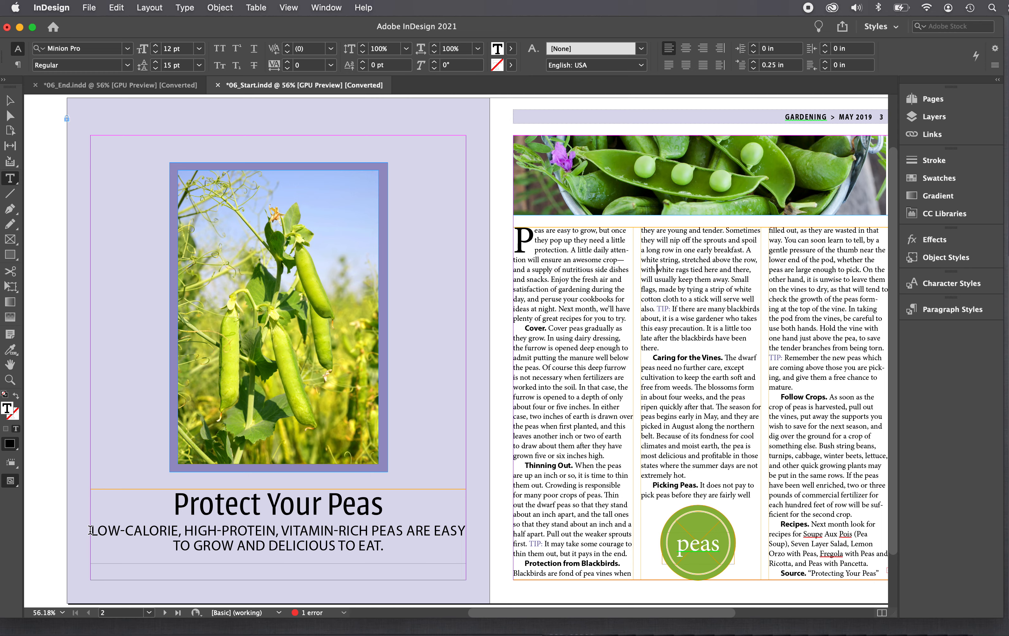
# Move "LOW-CALORIE," after "HIGH-PROTEIN," in the subtitle beneath "Protect Your Peas"
pyautogui.moveTo(96, 530); pyautogui.dragTo(185, 532)
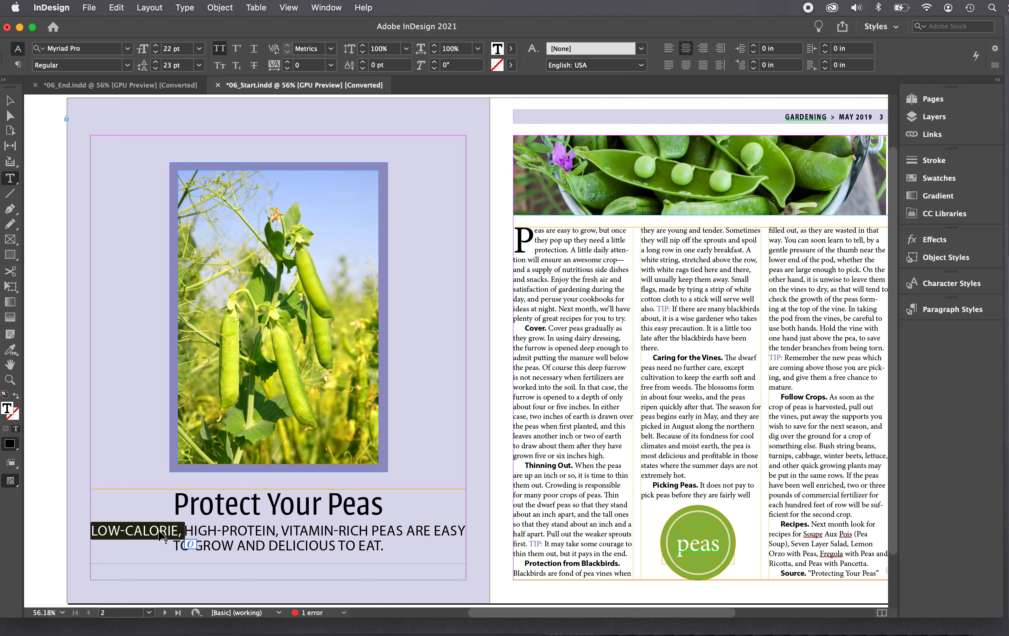
pyautogui.click(206, 535)
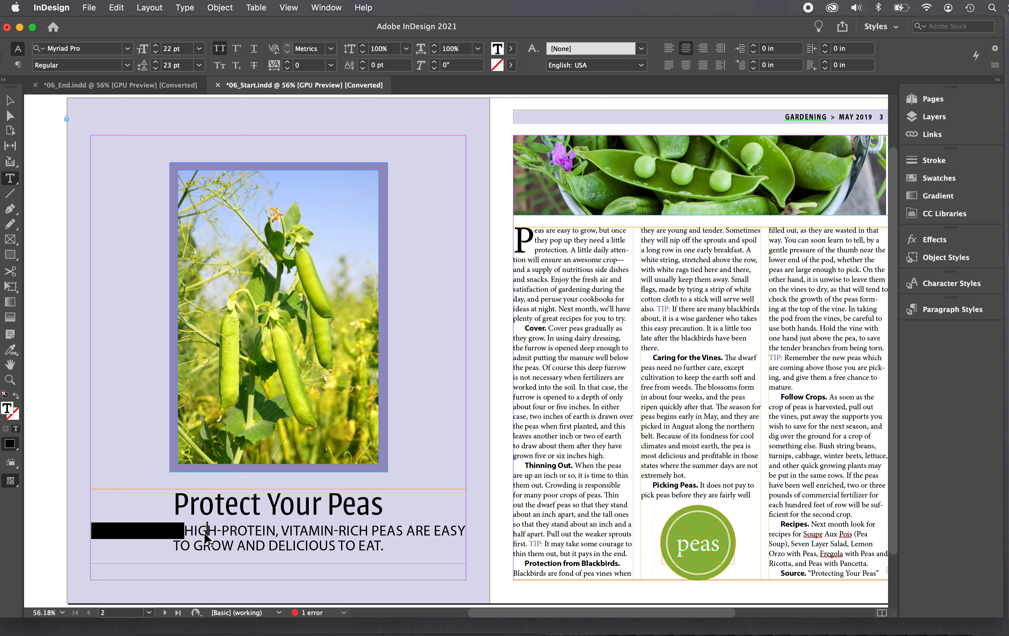
pyautogui.click(276, 533)
pyautogui.moveTo(282, 536); pyautogui.dragTo(283, 536)
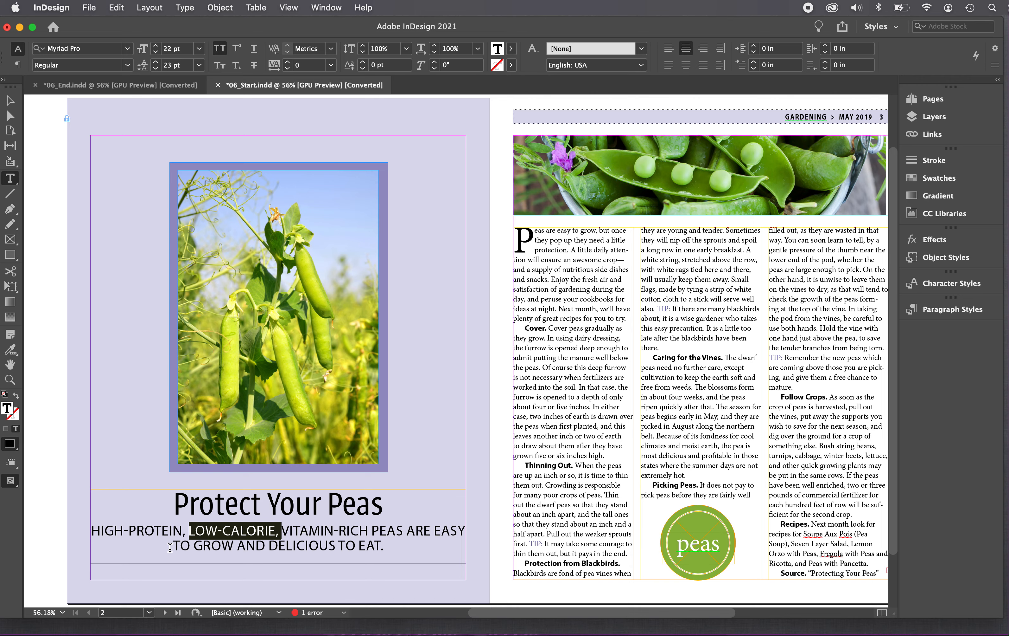
pyautogui.click(200, 559)
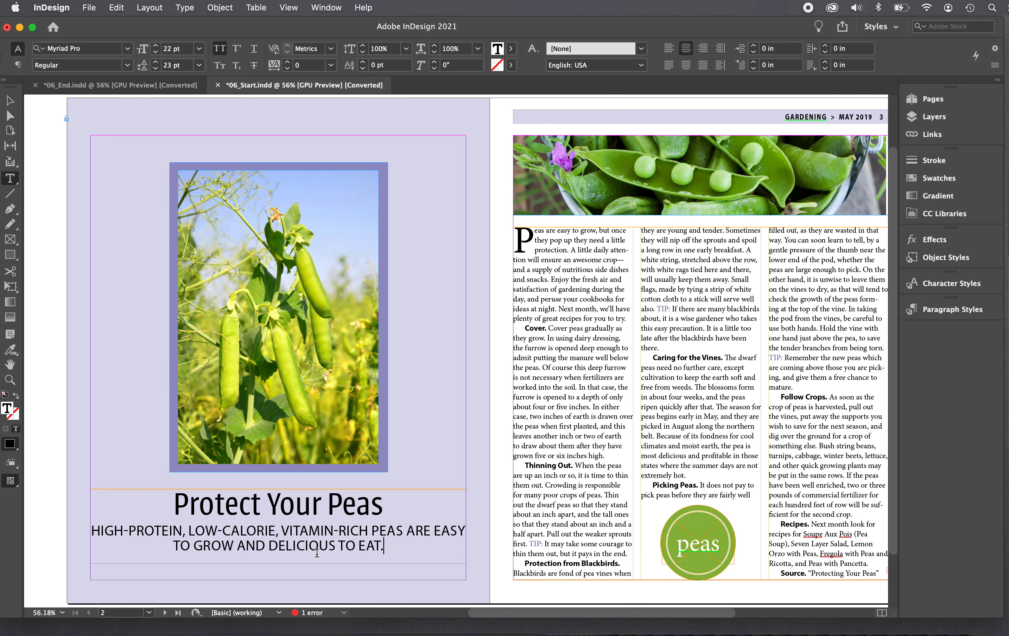
# Delete the sentence beginning "If the peas have been well enriched" at the end of the Follow Crops paragraph
pyautogui.moveTo(565, 613); pyautogui.dragTo(611, 621)
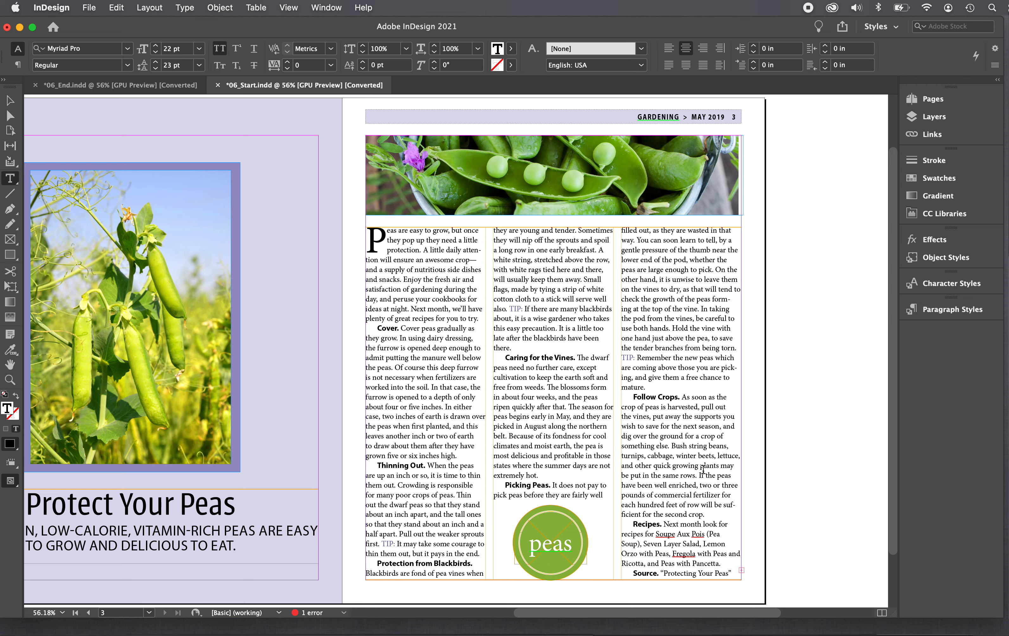
pyautogui.moveTo(701, 474); pyautogui.dragTo(742, 511)
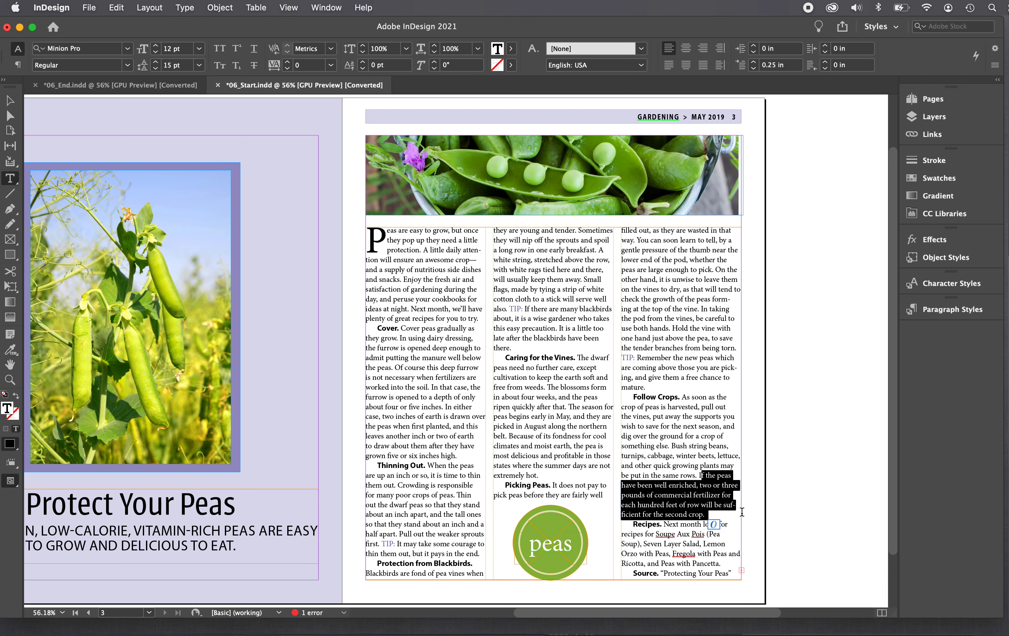
pyautogui.press('BackSpace')
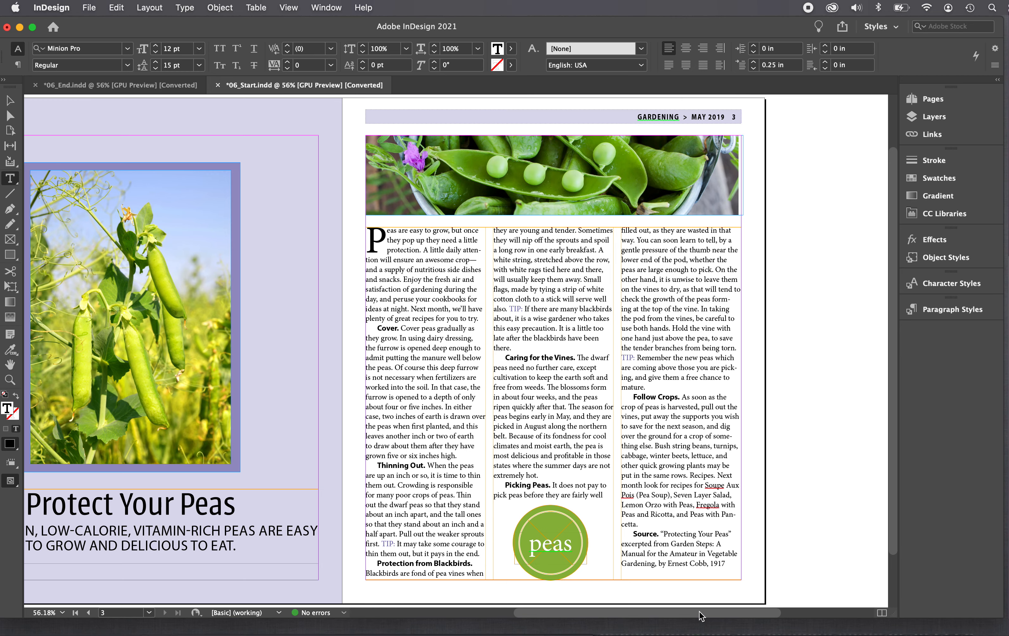
# Switch the document to Preview on CPU and review the whole spread in Overprint Preview
pyautogui.moveTo(700, 612); pyautogui.dragTo(669, 612)
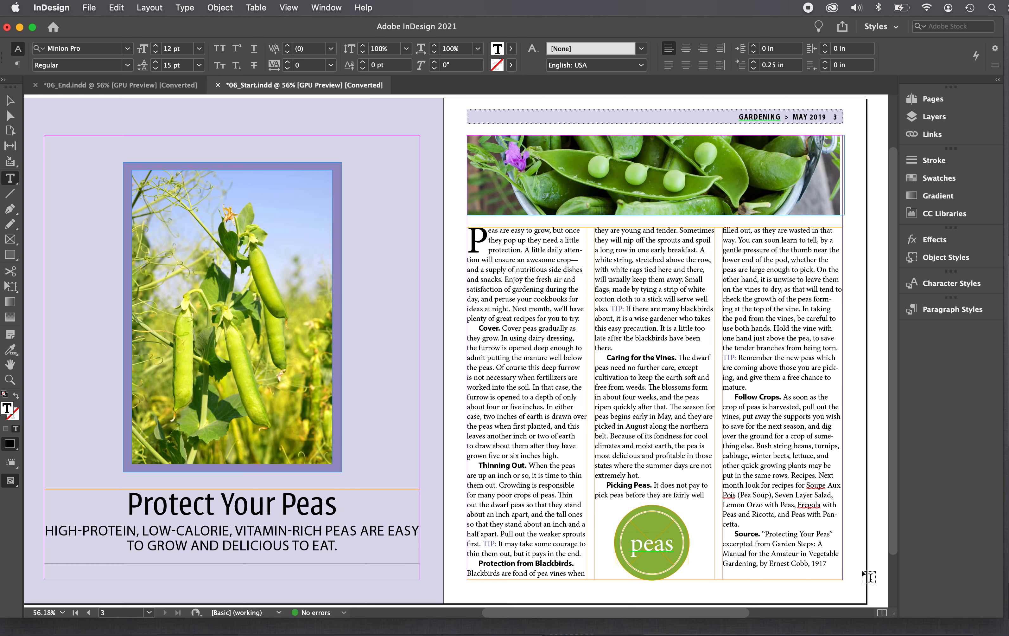
pyautogui.click(294, 8)
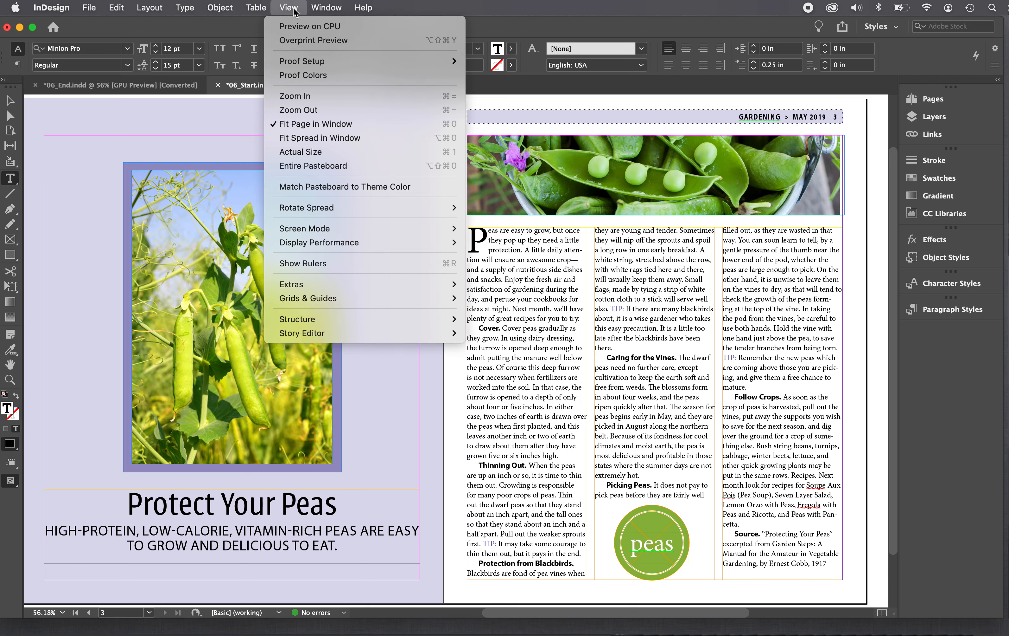
pyautogui.click(301, 27)
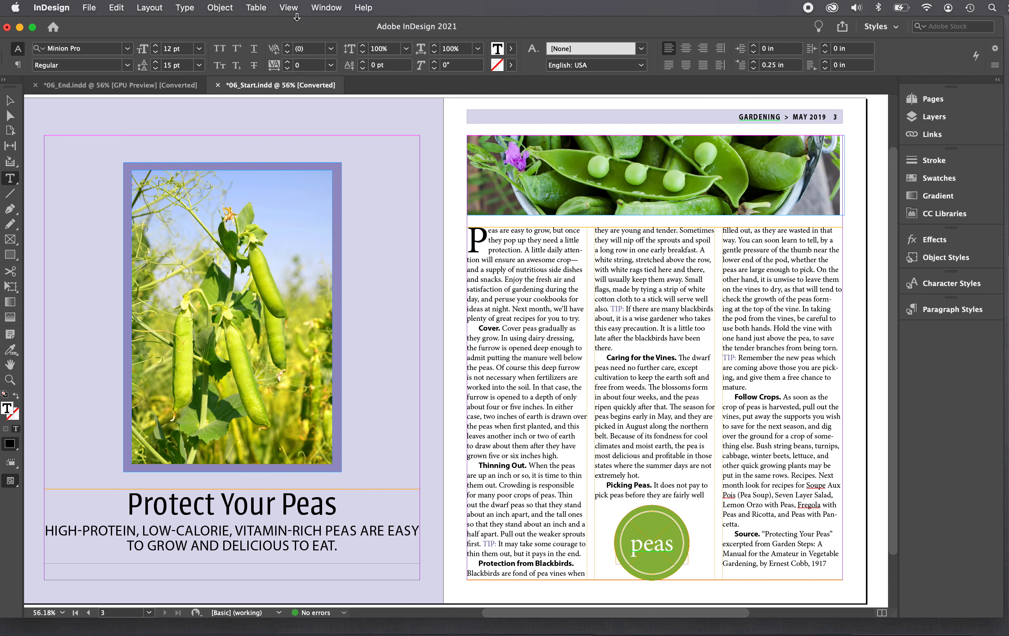
pyautogui.click(293, 9)
pyautogui.click(304, 37)
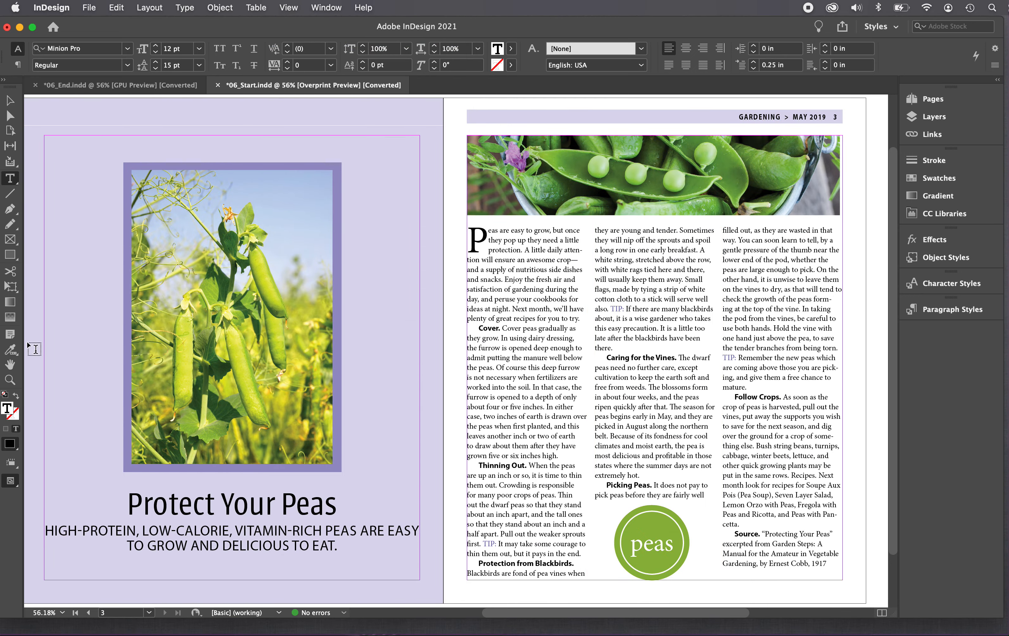
pyautogui.press('super+minus')
pyautogui.press('super+minus')
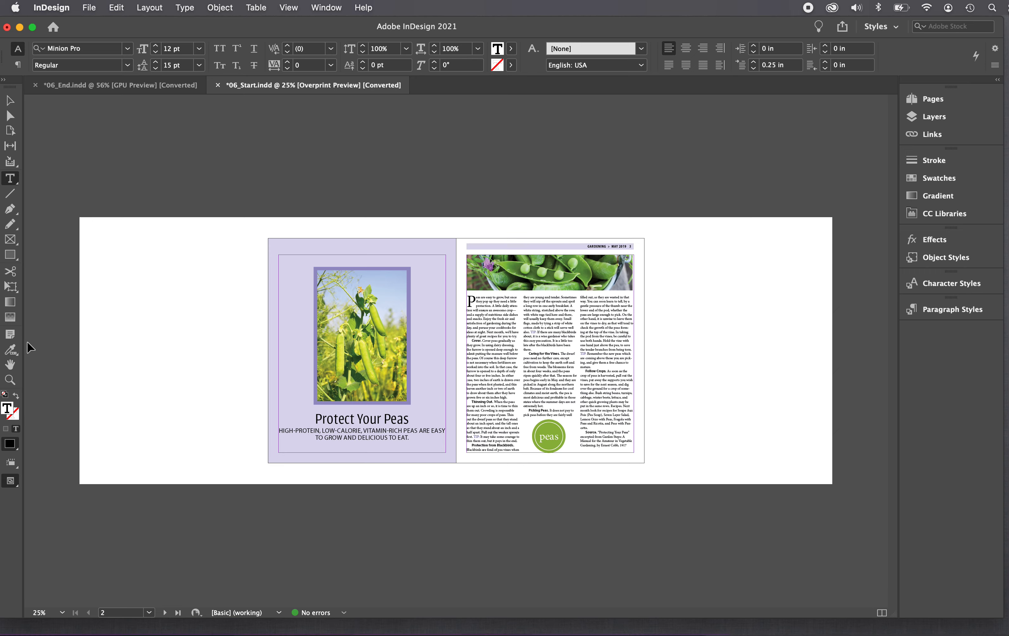